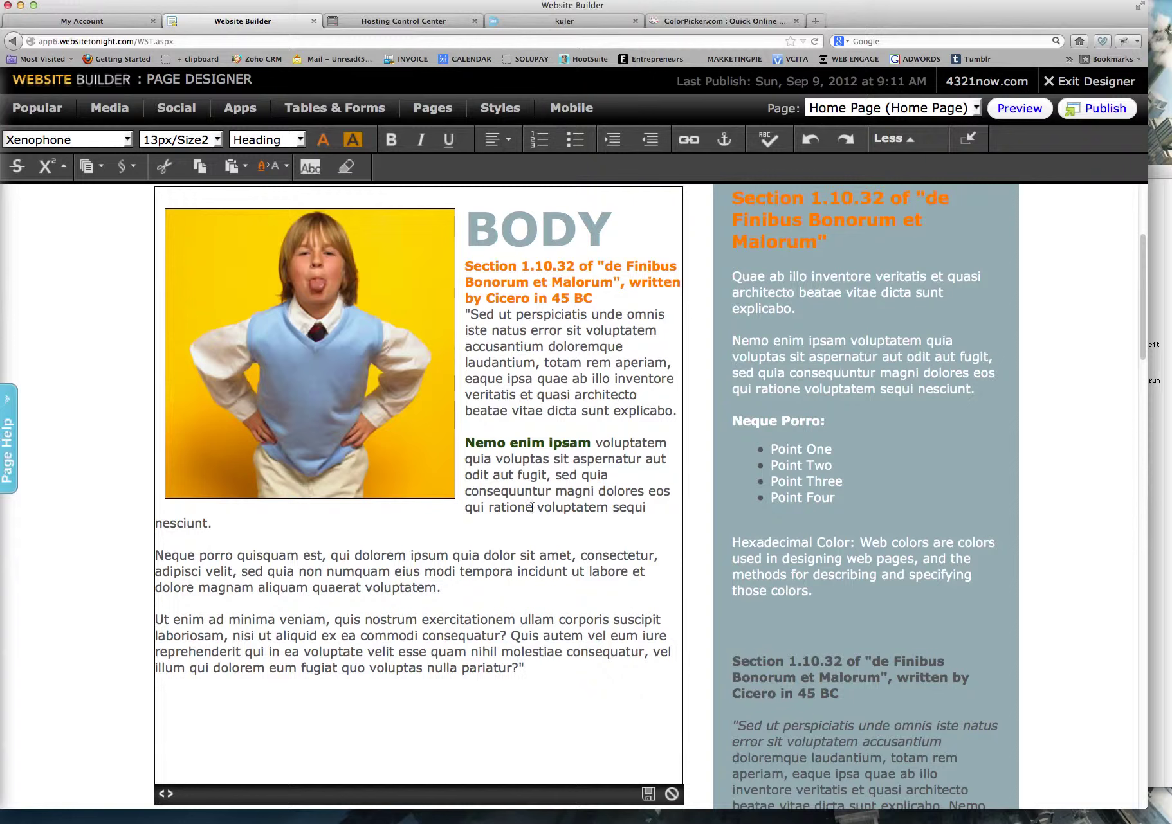
Set the orange "Section 1.10.32" heading under BODY to 12px in the main text block.
{"action": "left_click", "coordinate": [92, 402]}
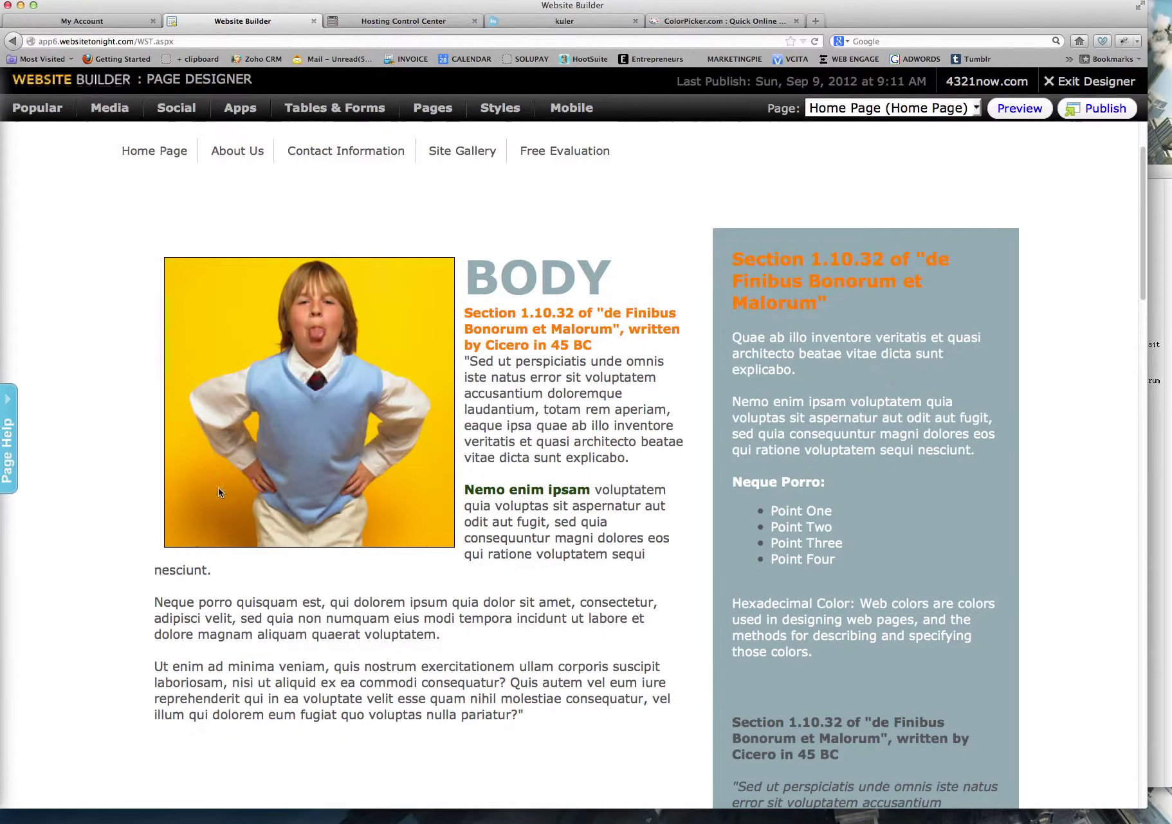
{"action": "left_click", "coordinate": [518, 506]}
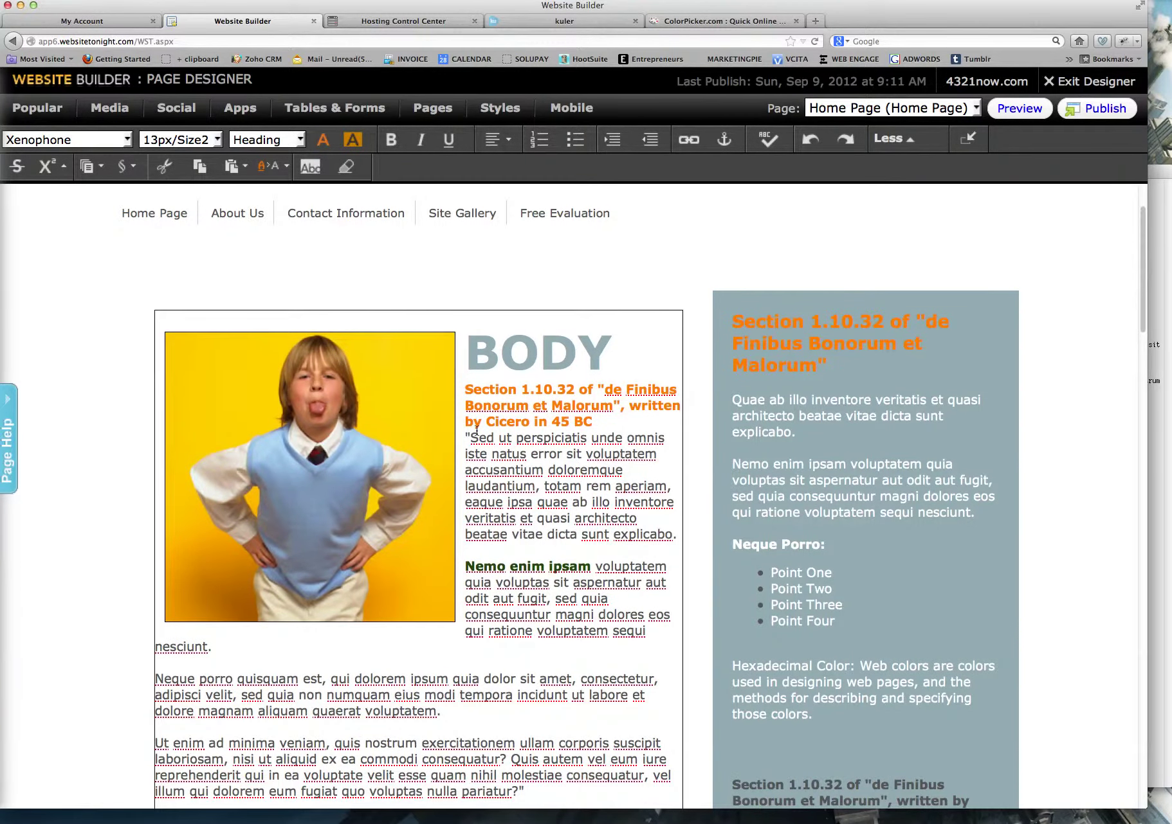
{"action": "left_click_drag", "start_coordinate": [465, 389], "coordinate": [594, 421]}
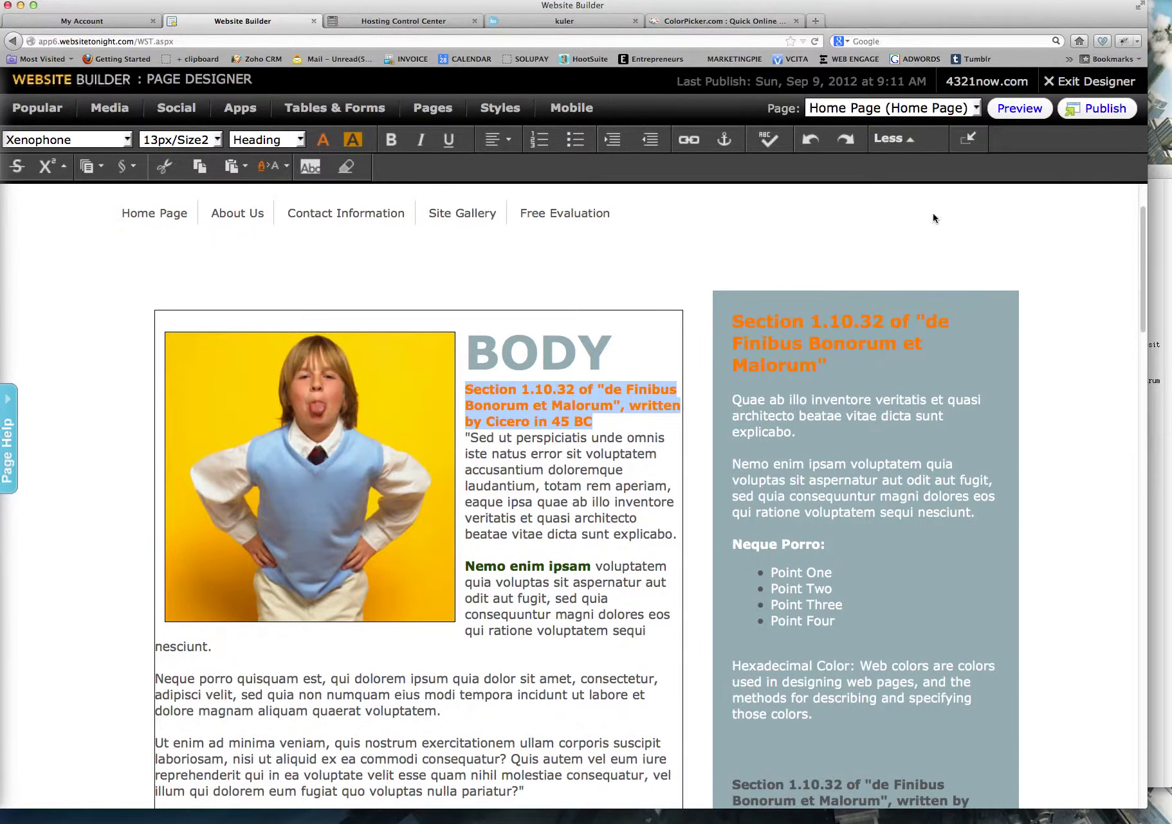
{"action": "left_click", "coordinate": [193, 139]}
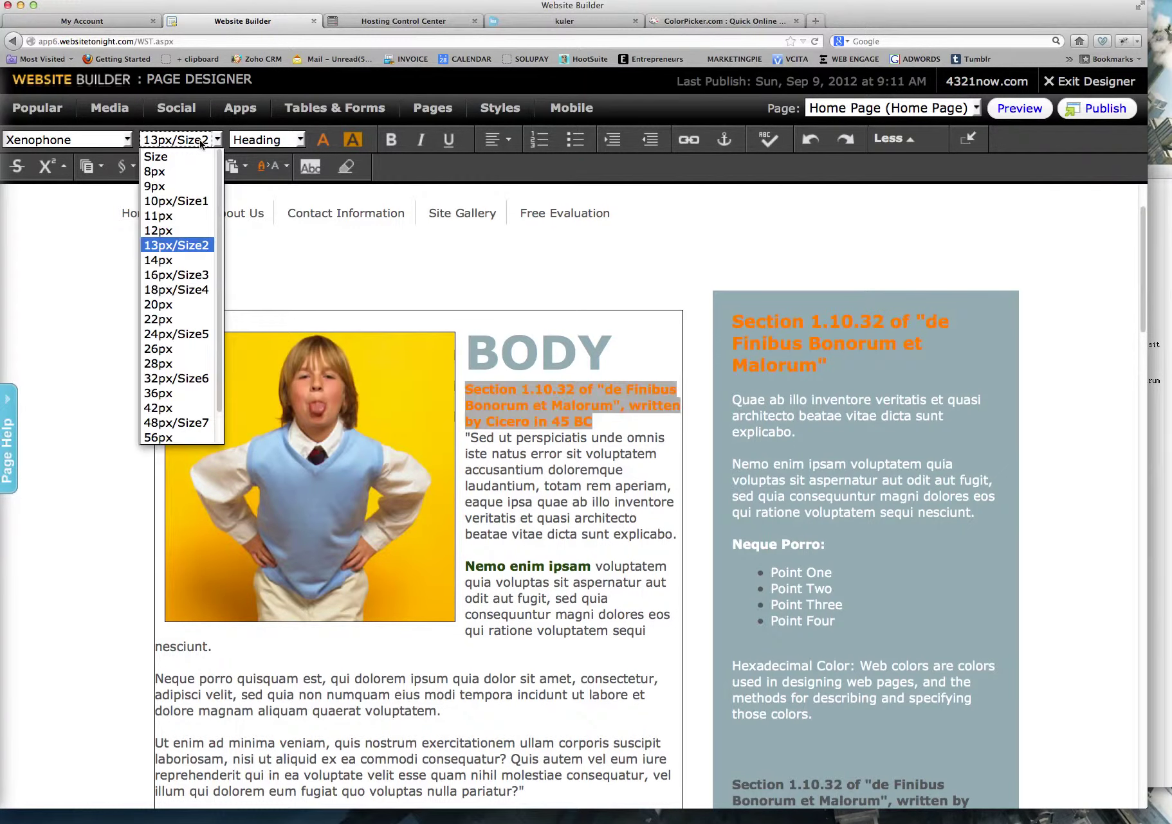
{"action": "left_click", "coordinate": [174, 231]}
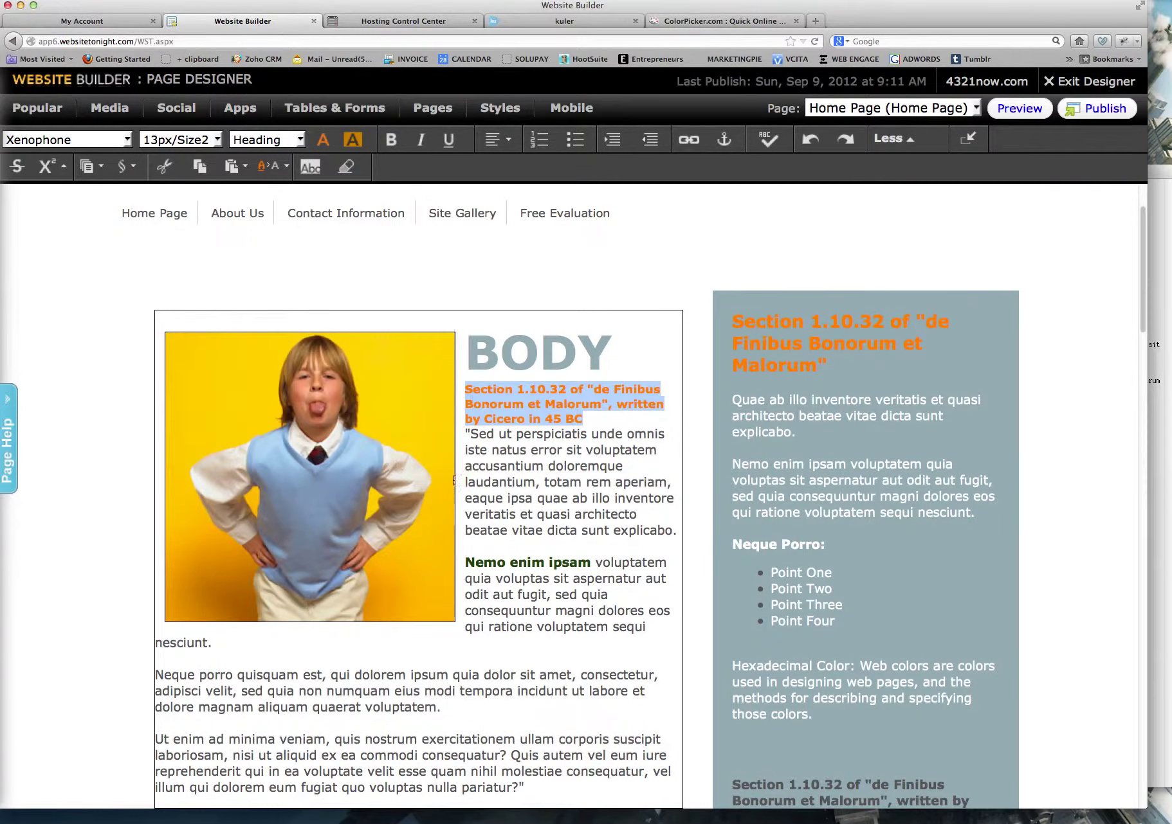
Set all the body paragraphs below the orange heading to 12px and save the text block.
{"action": "left_click_drag", "start_coordinate": [466, 432], "coordinate": [555, 795]}
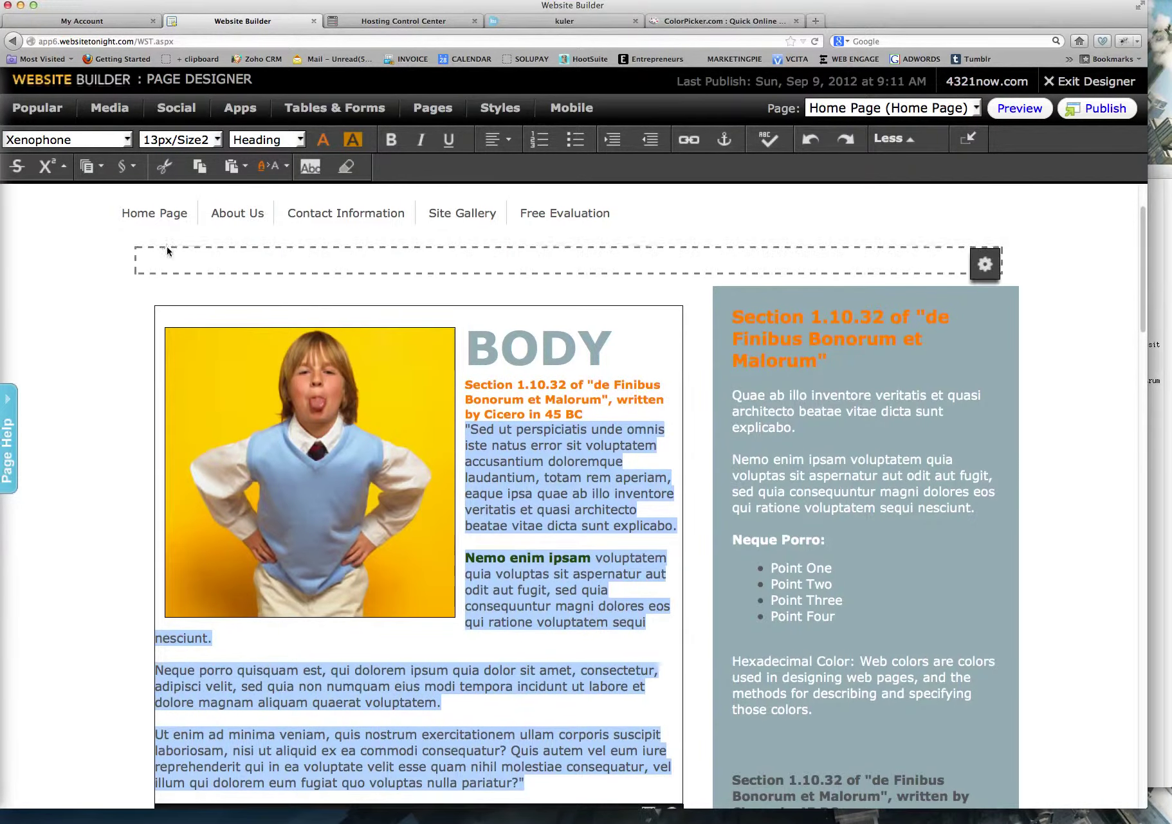
{"action": "left_click", "coordinate": [161, 140]}
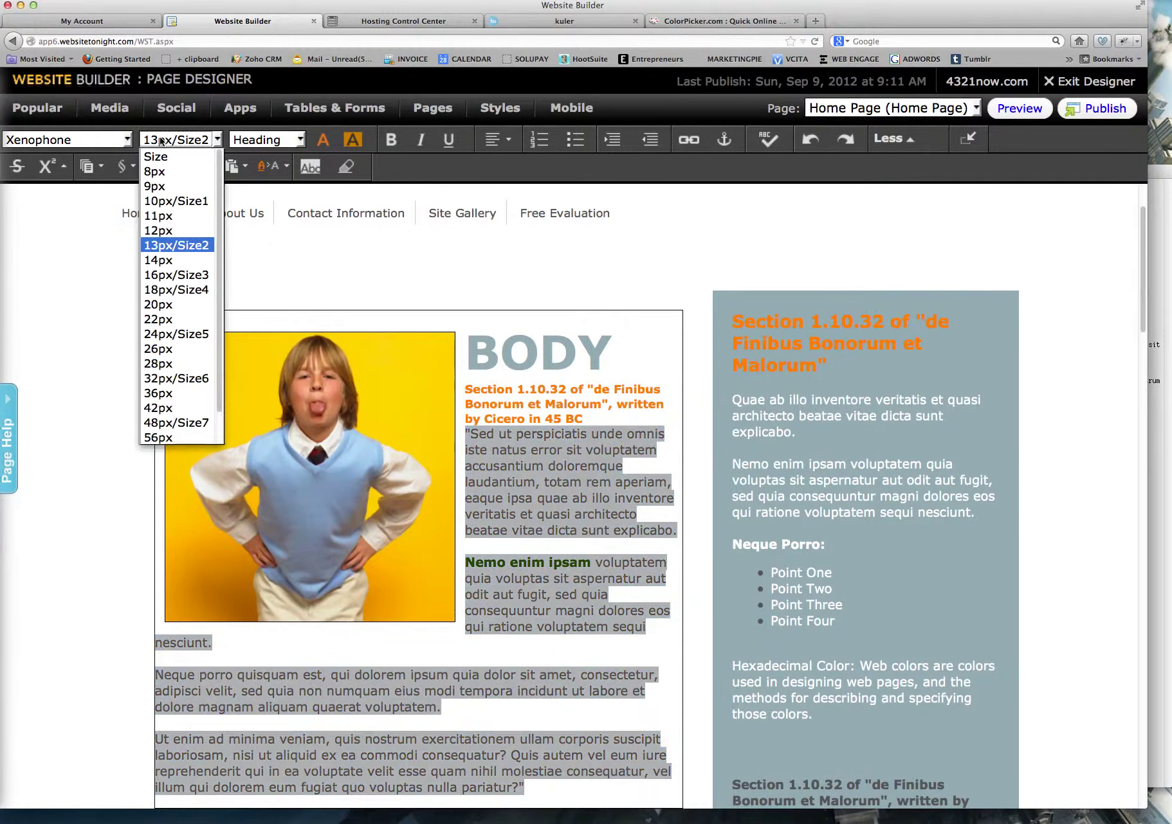
{"action": "left_click", "coordinate": [175, 230]}
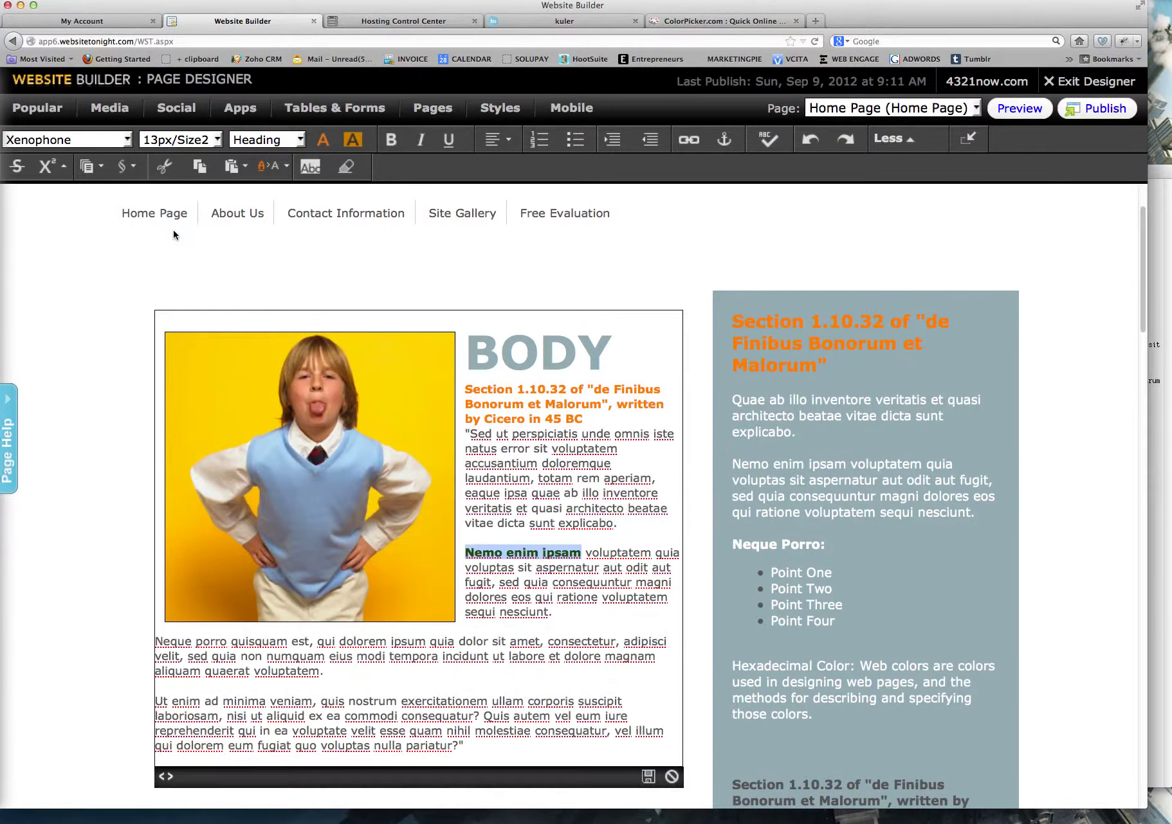
{"action": "left_click", "coordinate": [545, 551]}
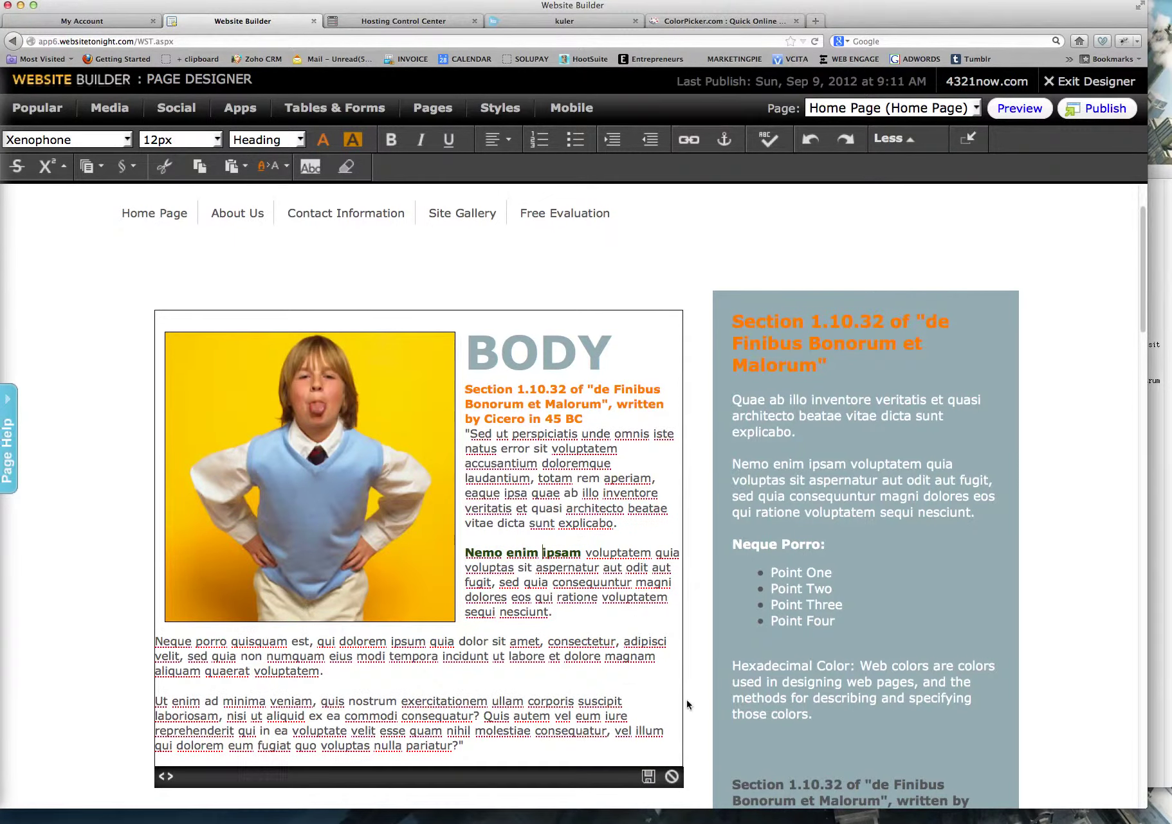
{"action": "left_click", "coordinate": [648, 778]}
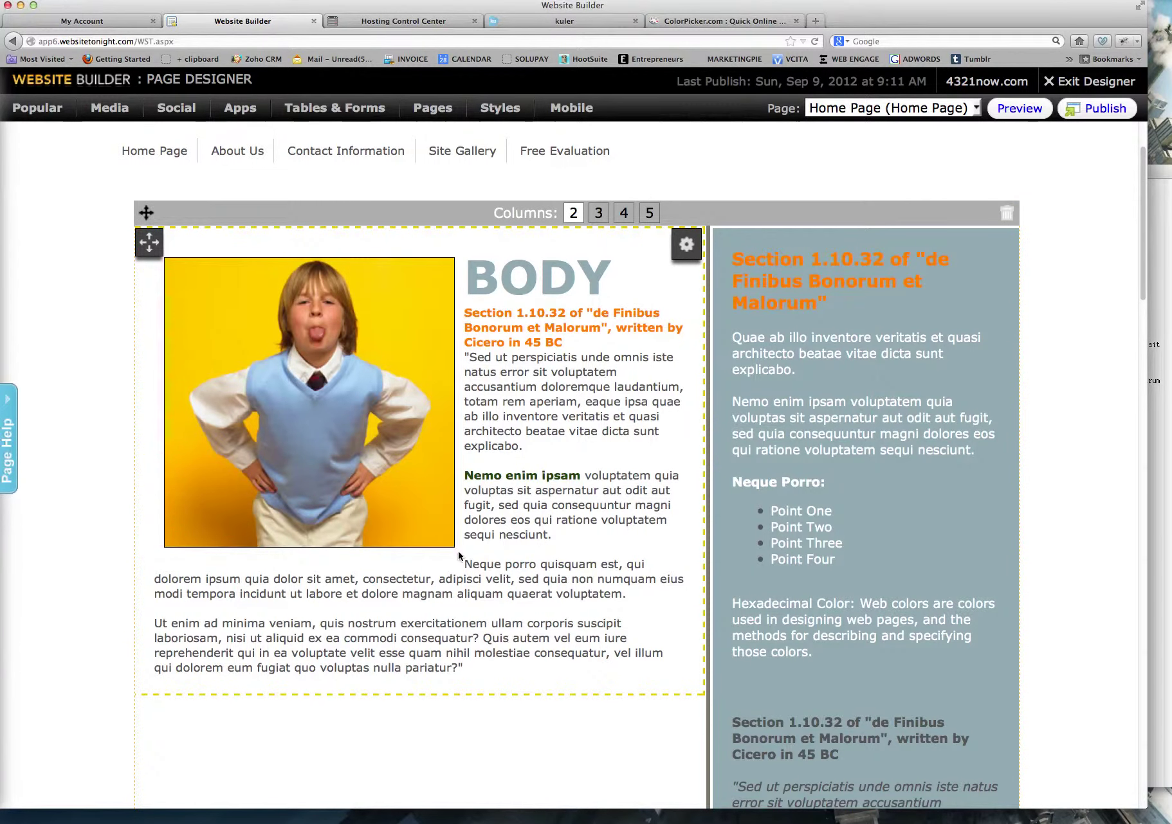
Insert a blank line after "sequi nesciunt." so the "Neque porro" paragraph starts below the image, and save the block.
{"action": "left_click", "coordinate": [549, 538]}
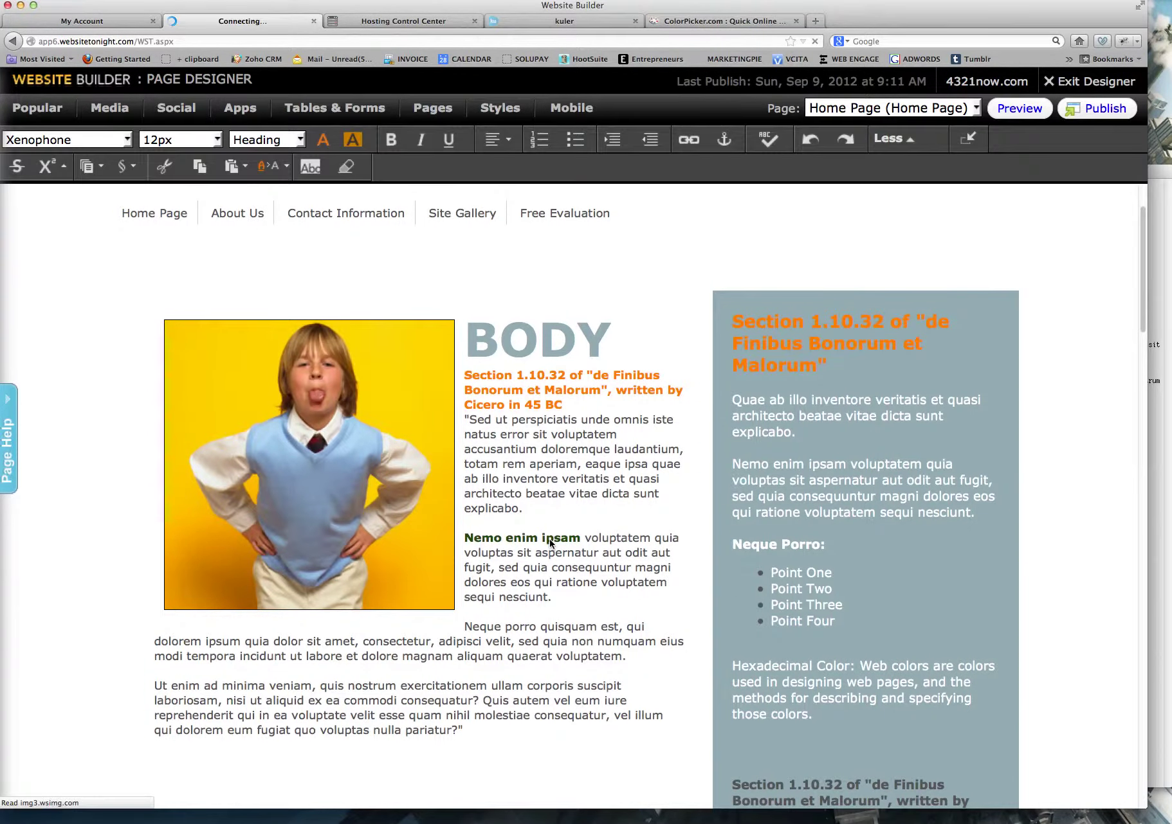
{"action": "left_click", "coordinate": [557, 612]}
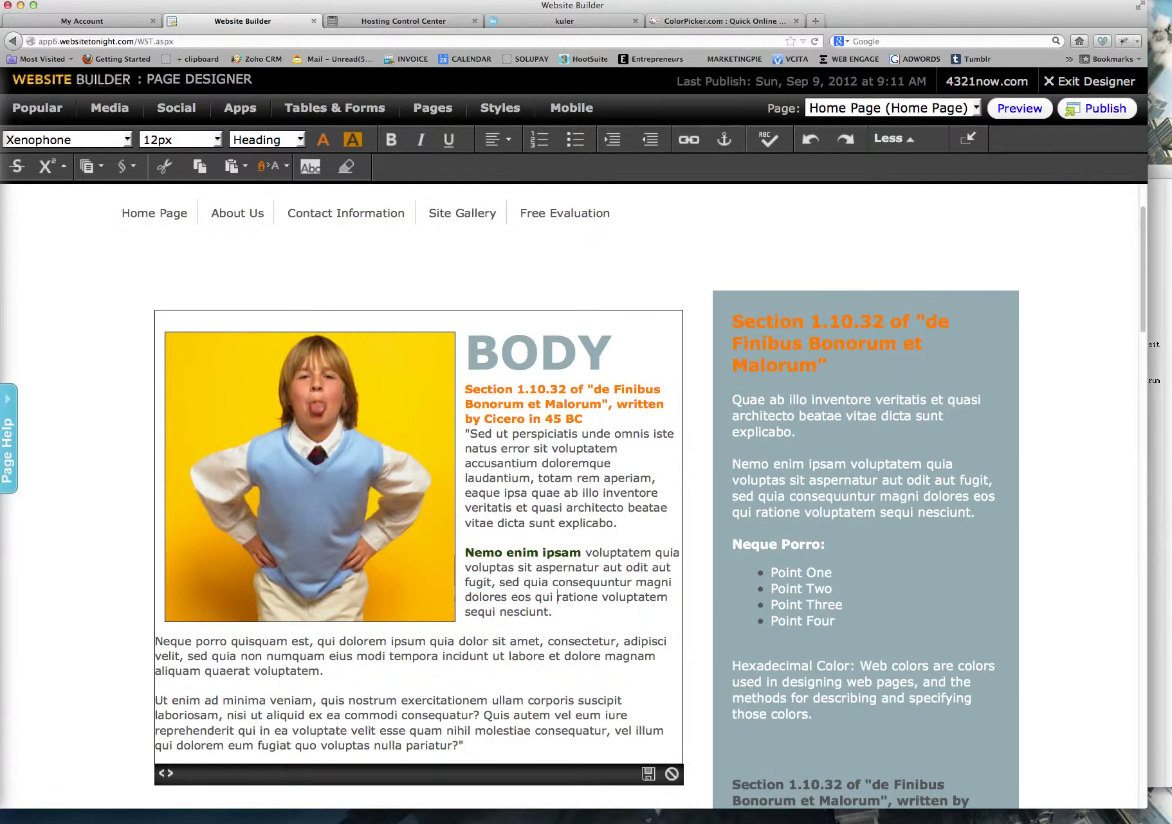
{"action": "scroll", "coordinate": [558, 604], "scroll_direction": "down", "scroll_amount": 1}
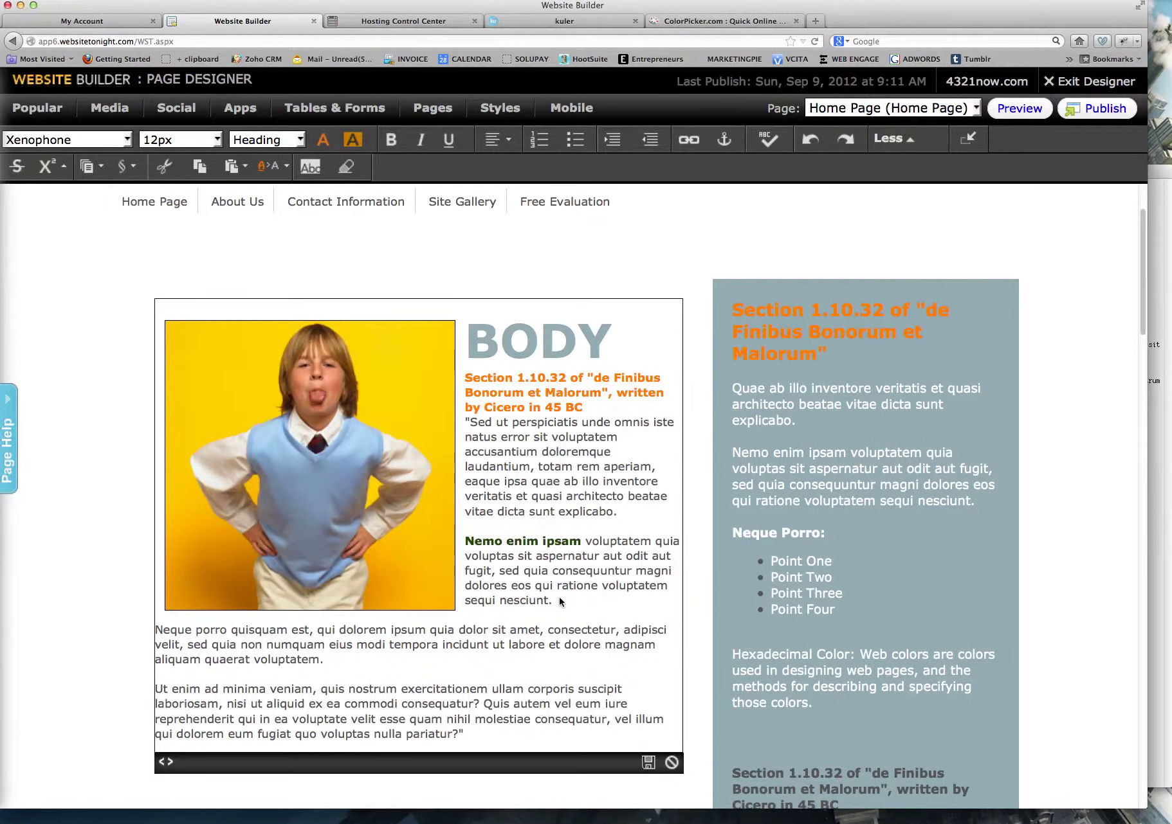
{"action": "key", "text": "Return"}
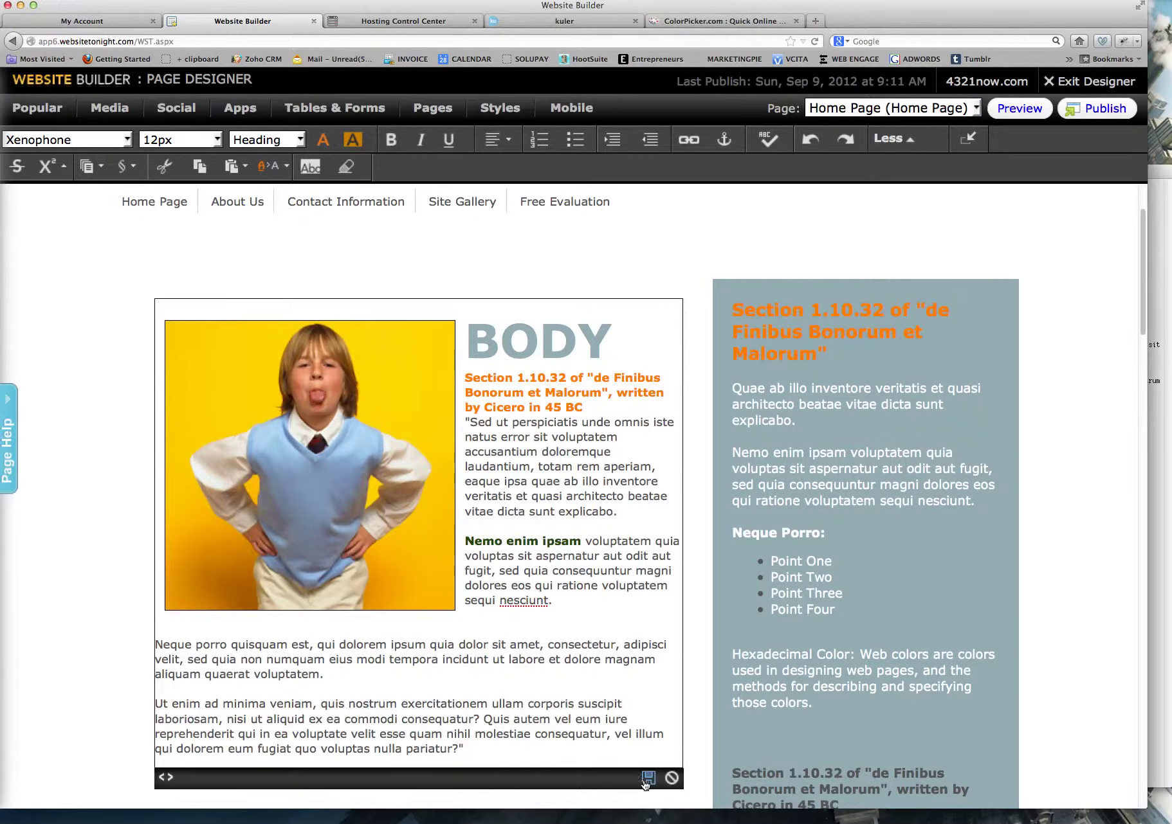
{"action": "left_click", "coordinate": [647, 778]}
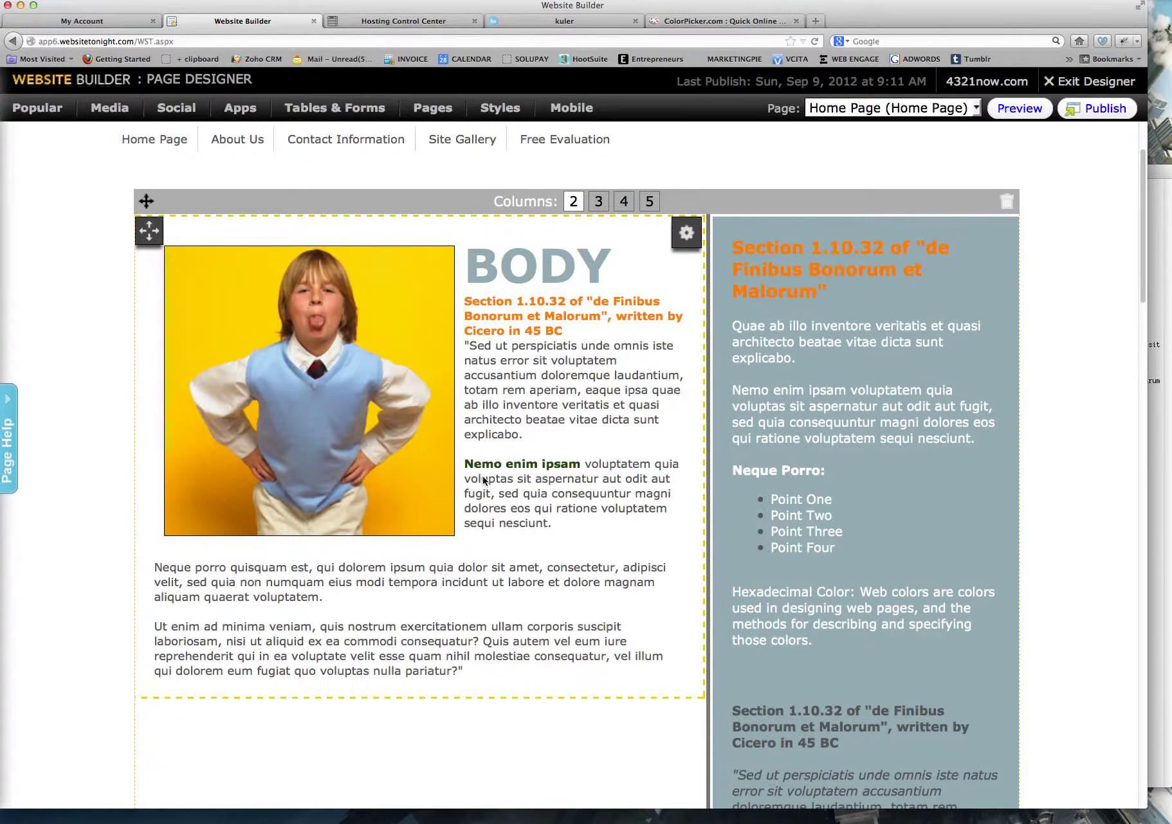
Try to set the orange heading and all body paragraphs to 13px/Size2 at once, and save the text block.
{"action": "left_click", "coordinate": [469, 415]}
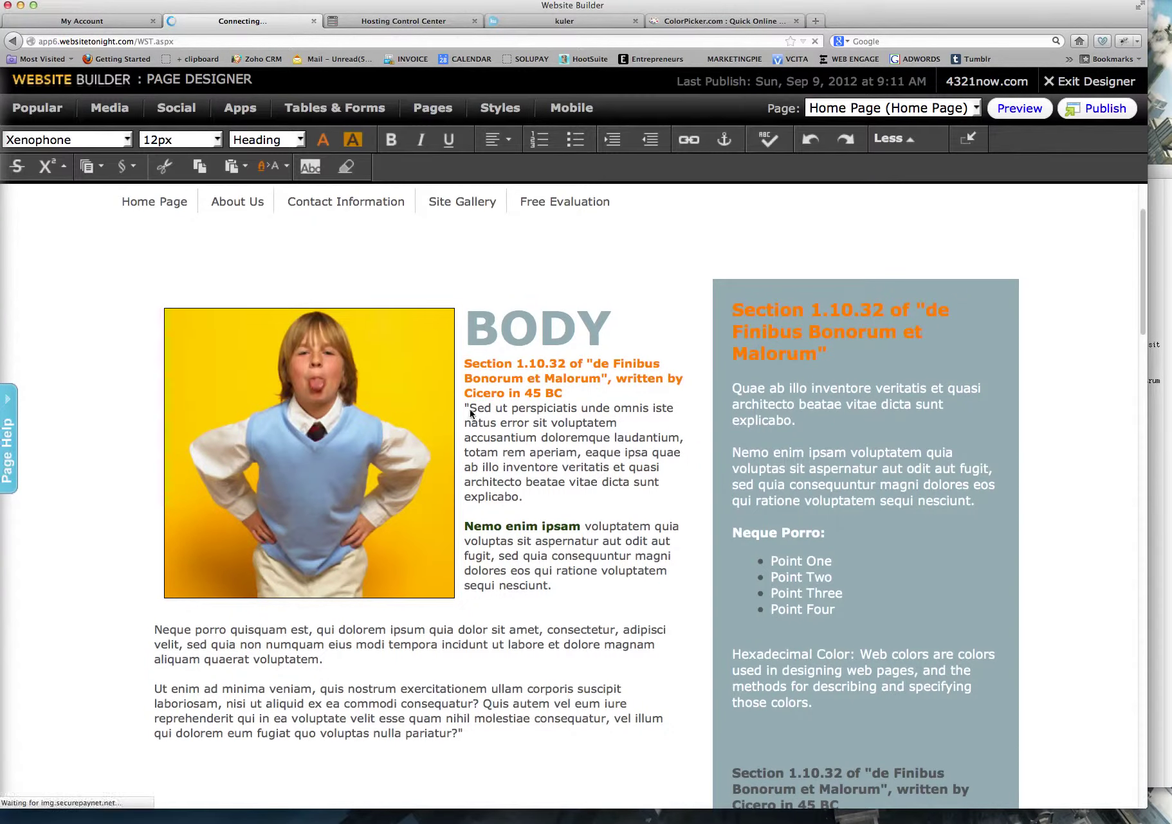
{"action": "left_click_drag", "start_coordinate": [463, 378], "coordinate": [585, 746]}
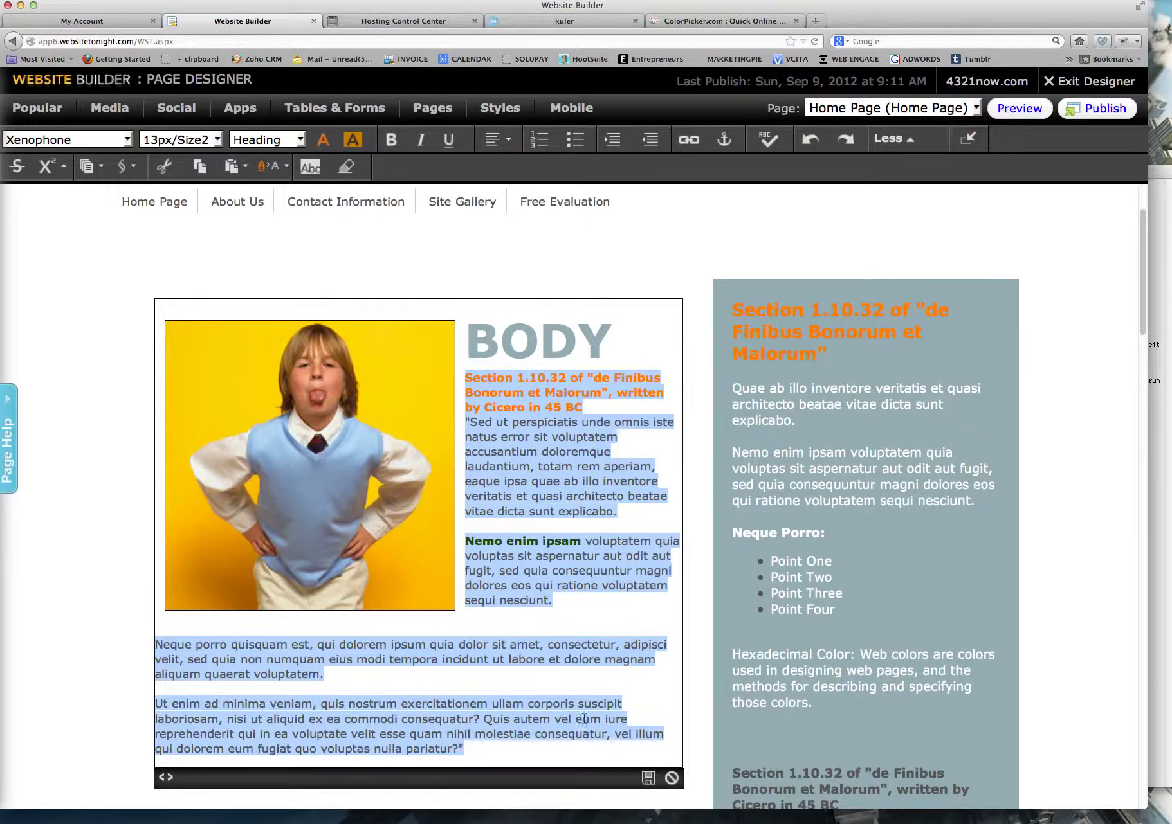
{"action": "left_click", "coordinate": [183, 140]}
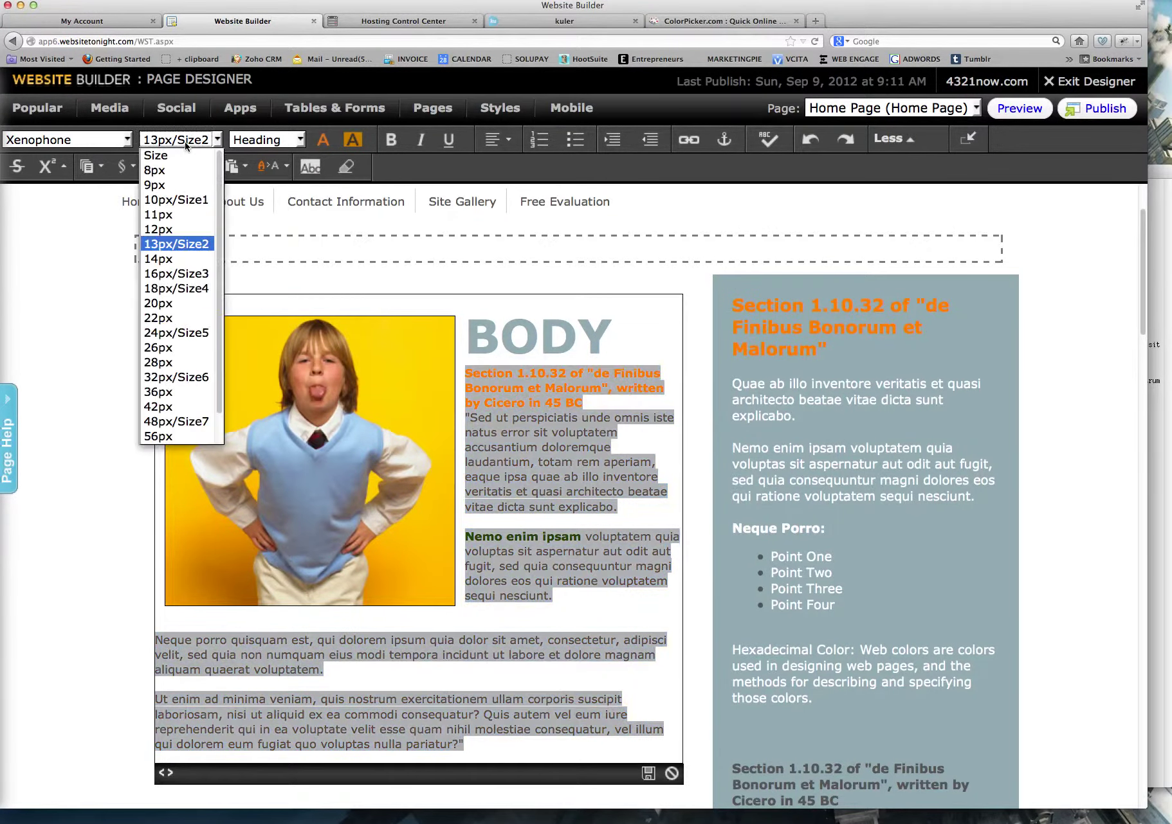
{"action": "left_click", "coordinate": [178, 249]}
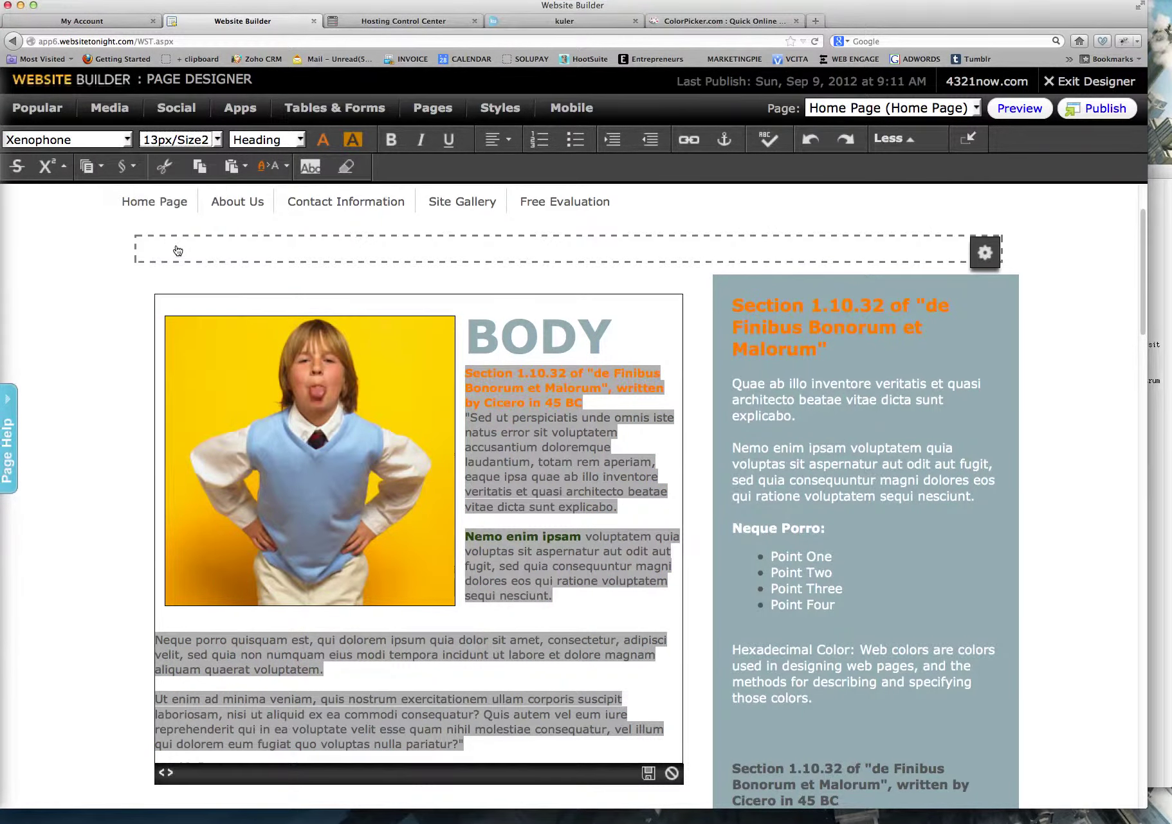
{"action": "scroll", "coordinate": [639, 500], "scroll_direction": "down", "scroll_amount": 3}
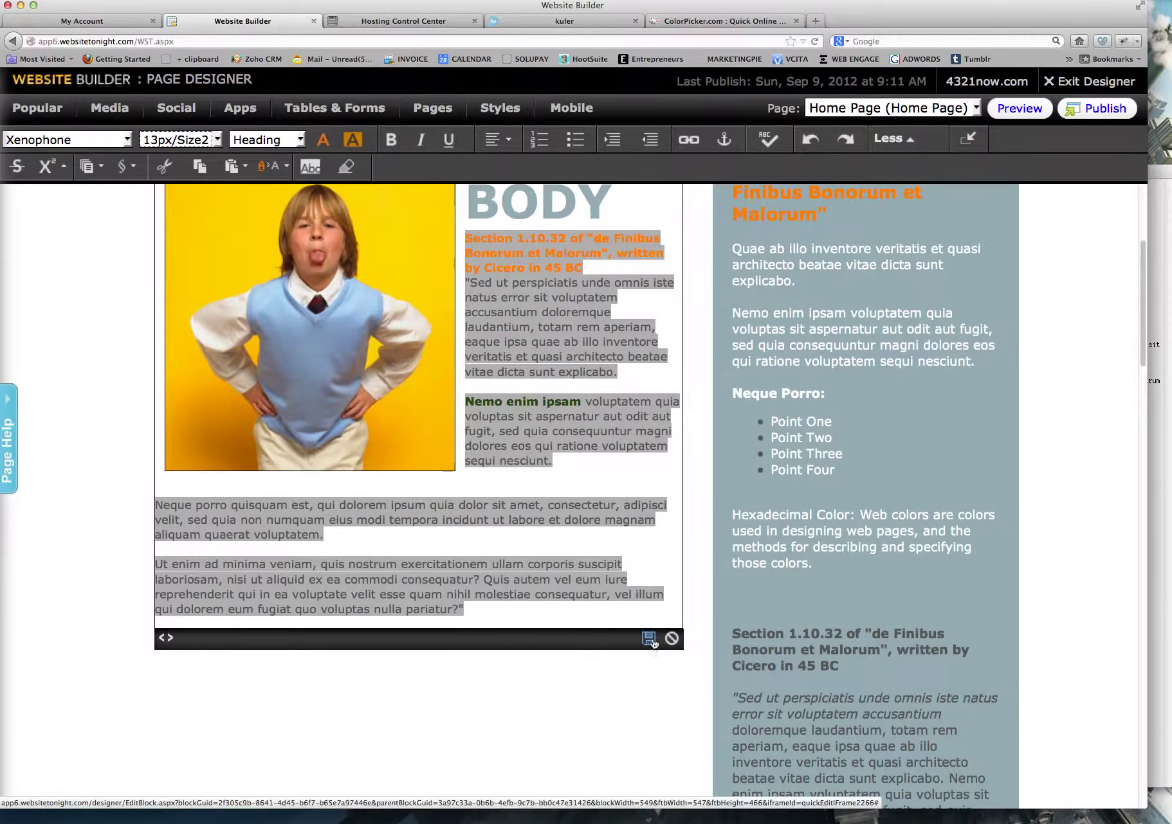
{"action": "left_click", "coordinate": [647, 640]}
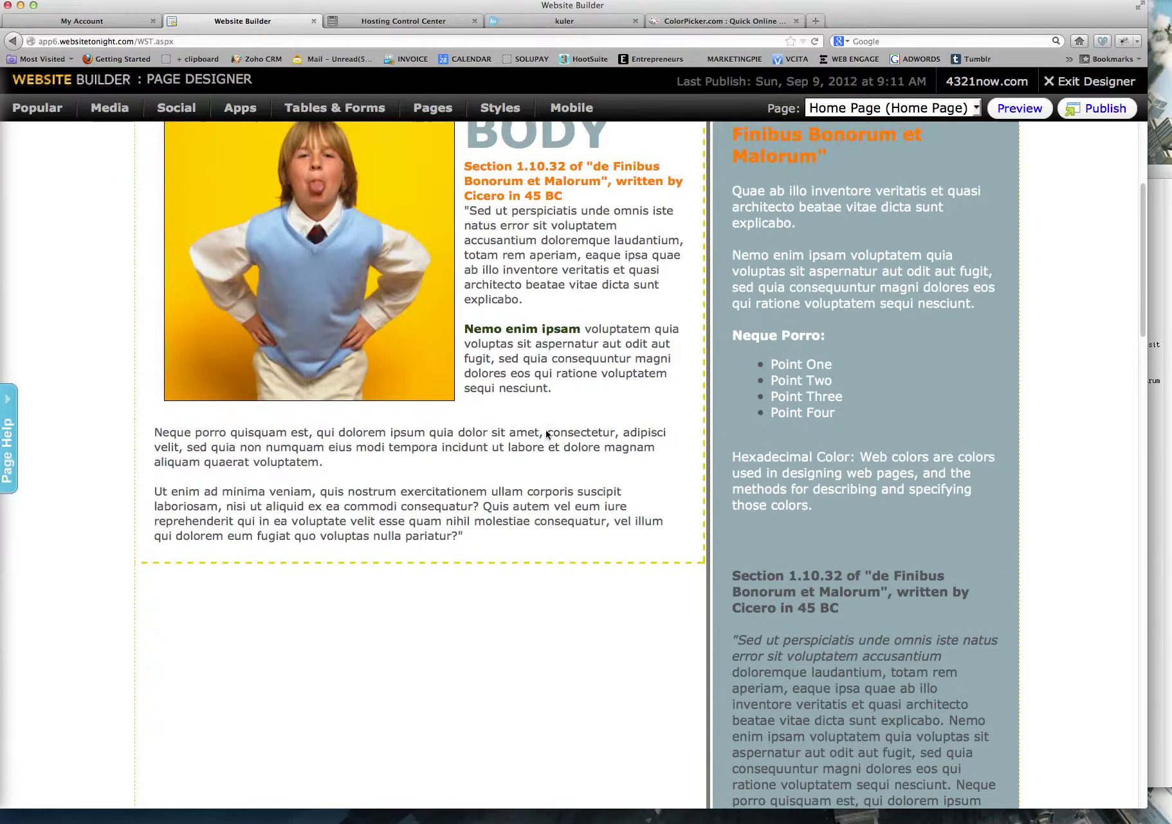
Set the "Sed ut perspiciatis" paragraph and the orange heading above it to 13px/Size2.
{"action": "scroll", "coordinate": [534, 411], "scroll_direction": "up", "scroll_amount": 2}
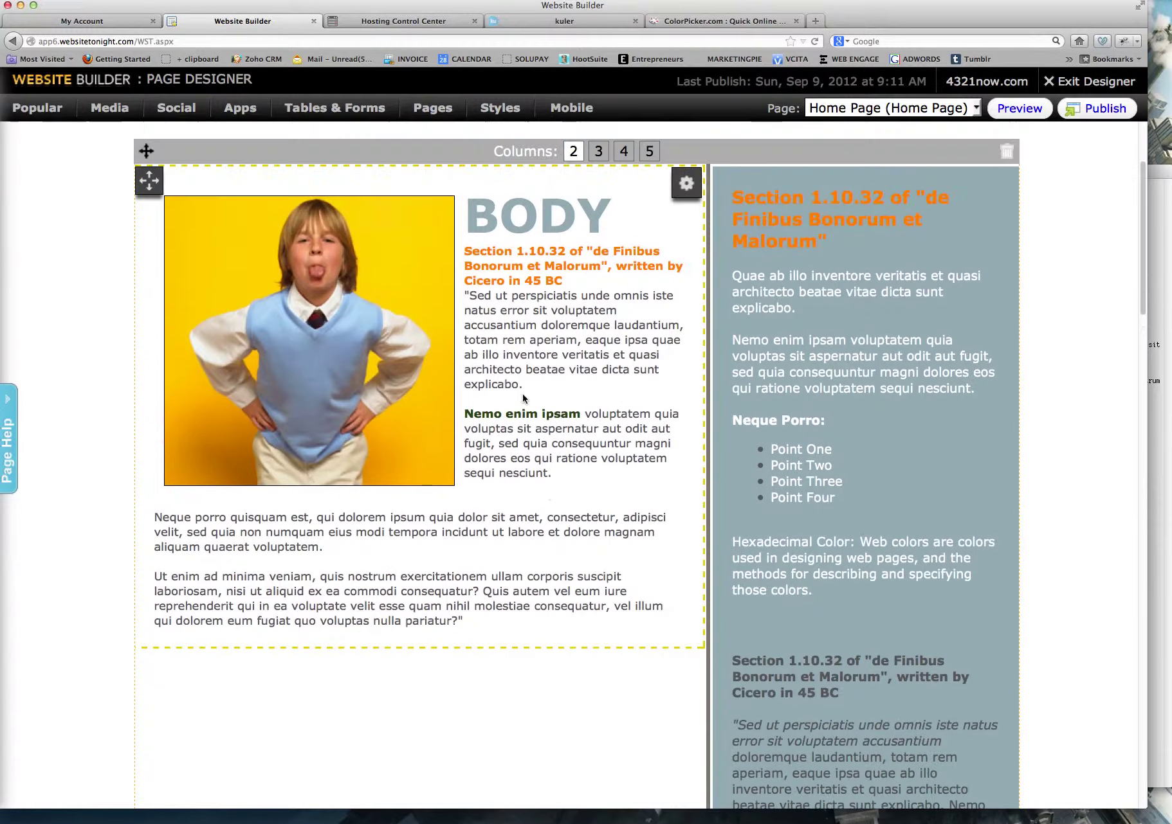
{"action": "left_click", "coordinate": [467, 293]}
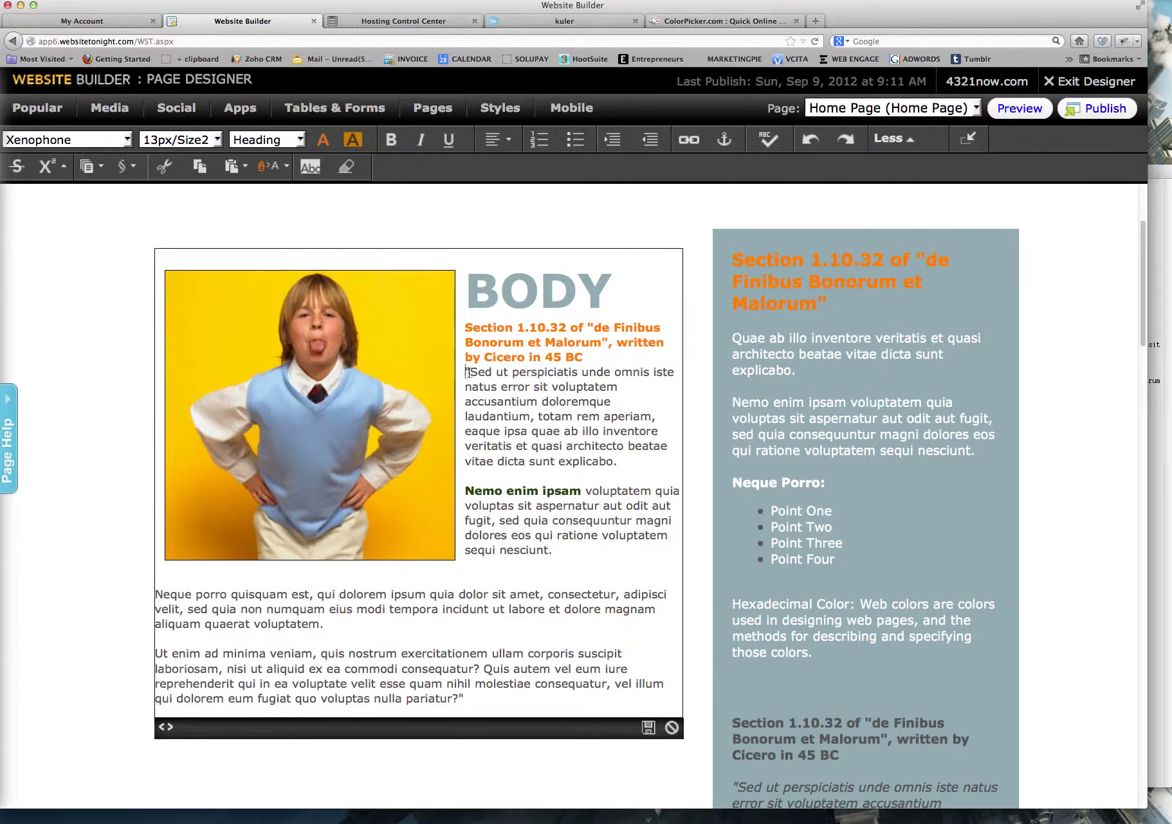
{"action": "left_click_drag", "start_coordinate": [465, 372], "coordinate": [629, 464]}
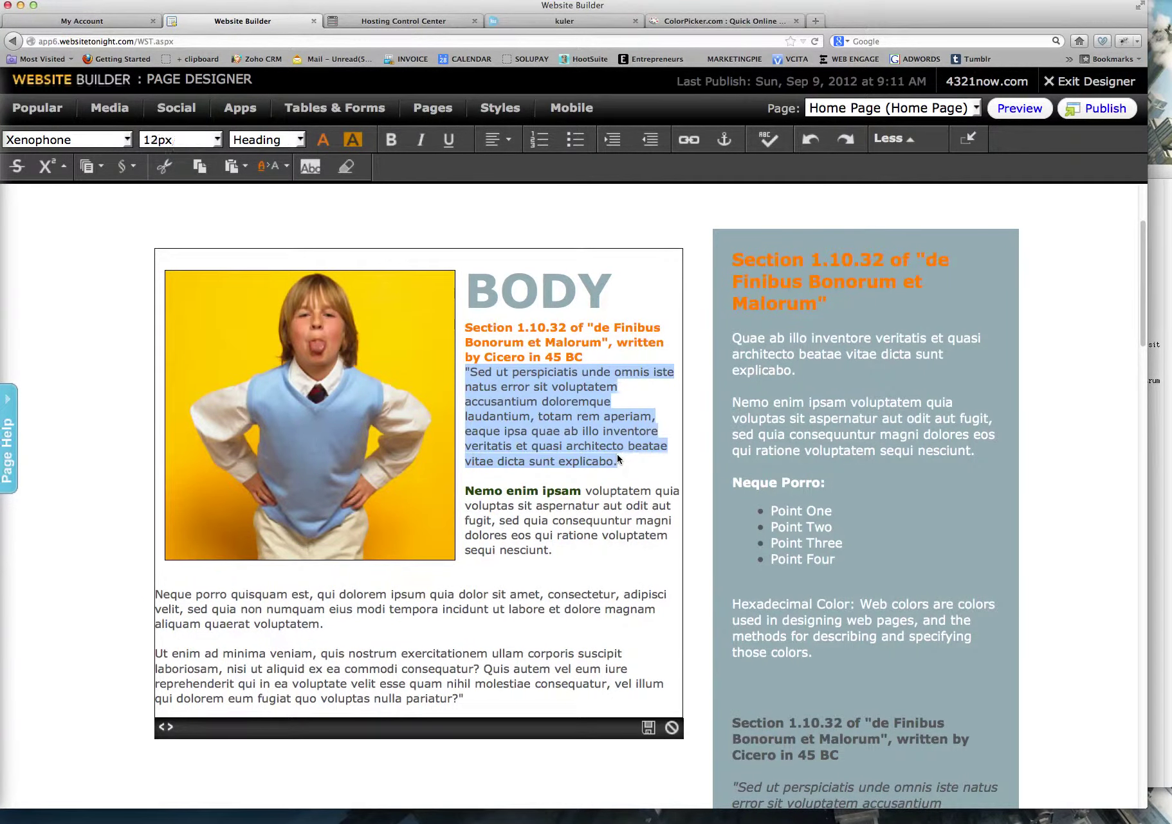
{"action": "left_click", "coordinate": [204, 142]}
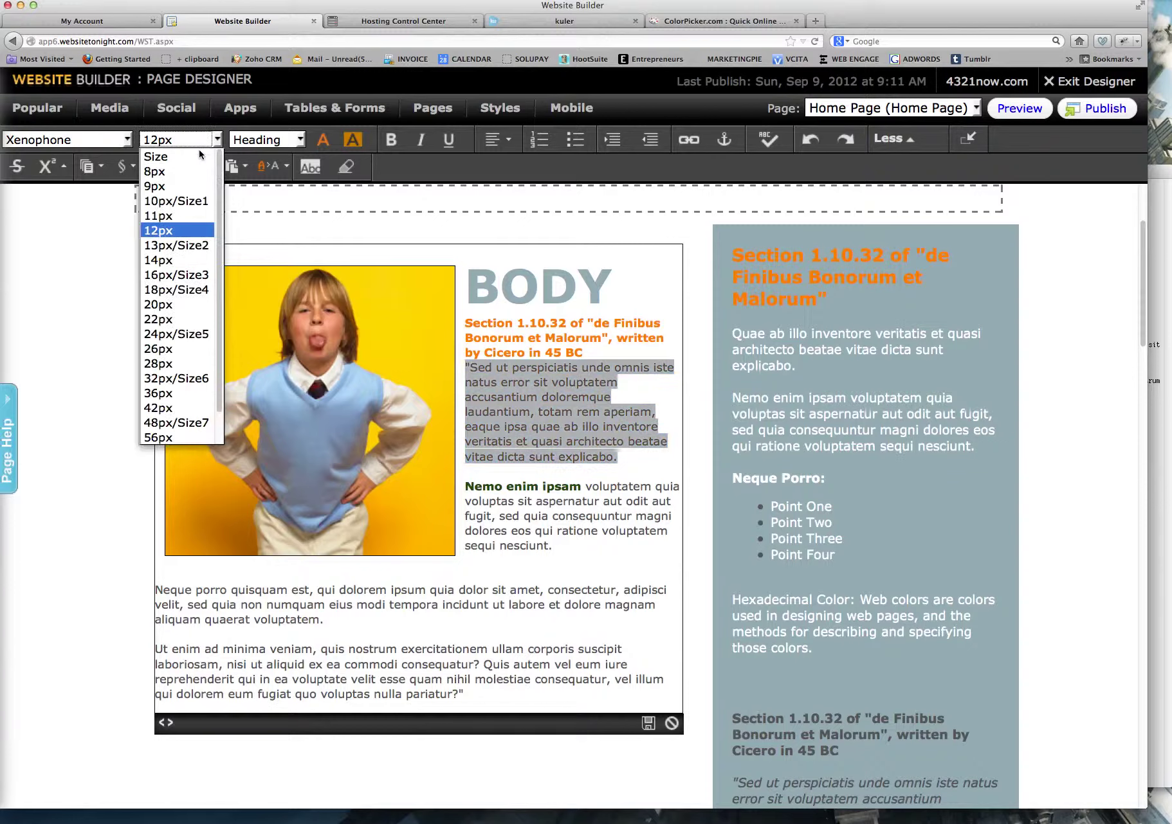
{"action": "left_click", "coordinate": [175, 245]}
{"action": "left_click_drag", "start_coordinate": [466, 327], "coordinate": [582, 357]}
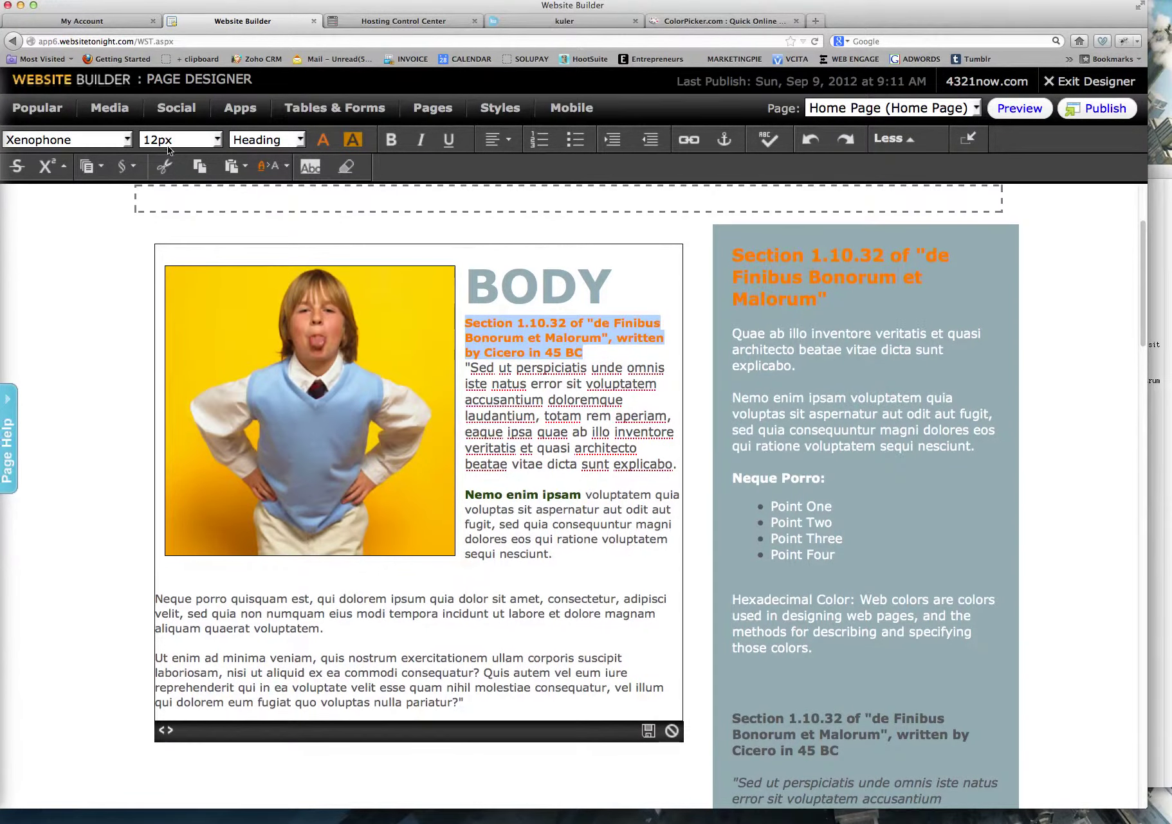
{"action": "left_click", "coordinate": [204, 140]}
{"action": "left_click", "coordinate": [176, 248]}
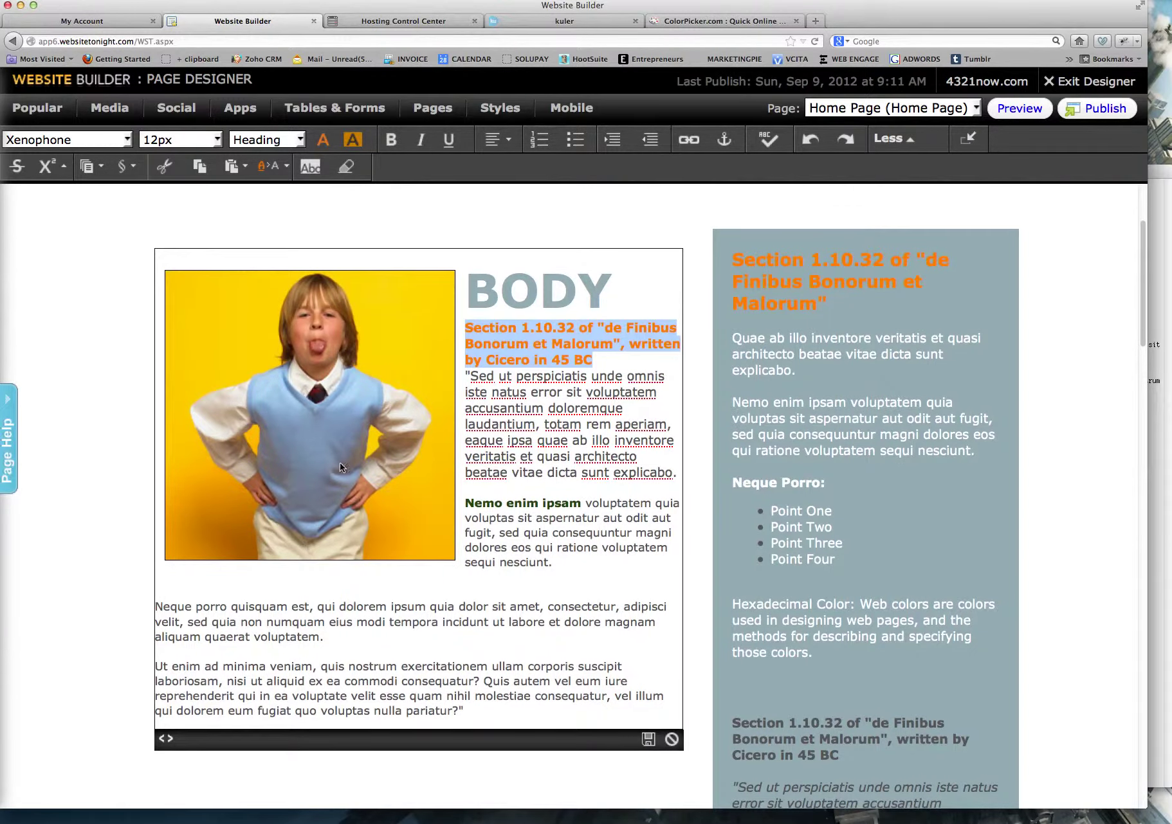
Set the "Nemo enim ipsam" paragraph to 13px/Size2 and remove the extra blank line below it.
{"action": "left_click_drag", "start_coordinate": [466, 503], "coordinate": [584, 564]}
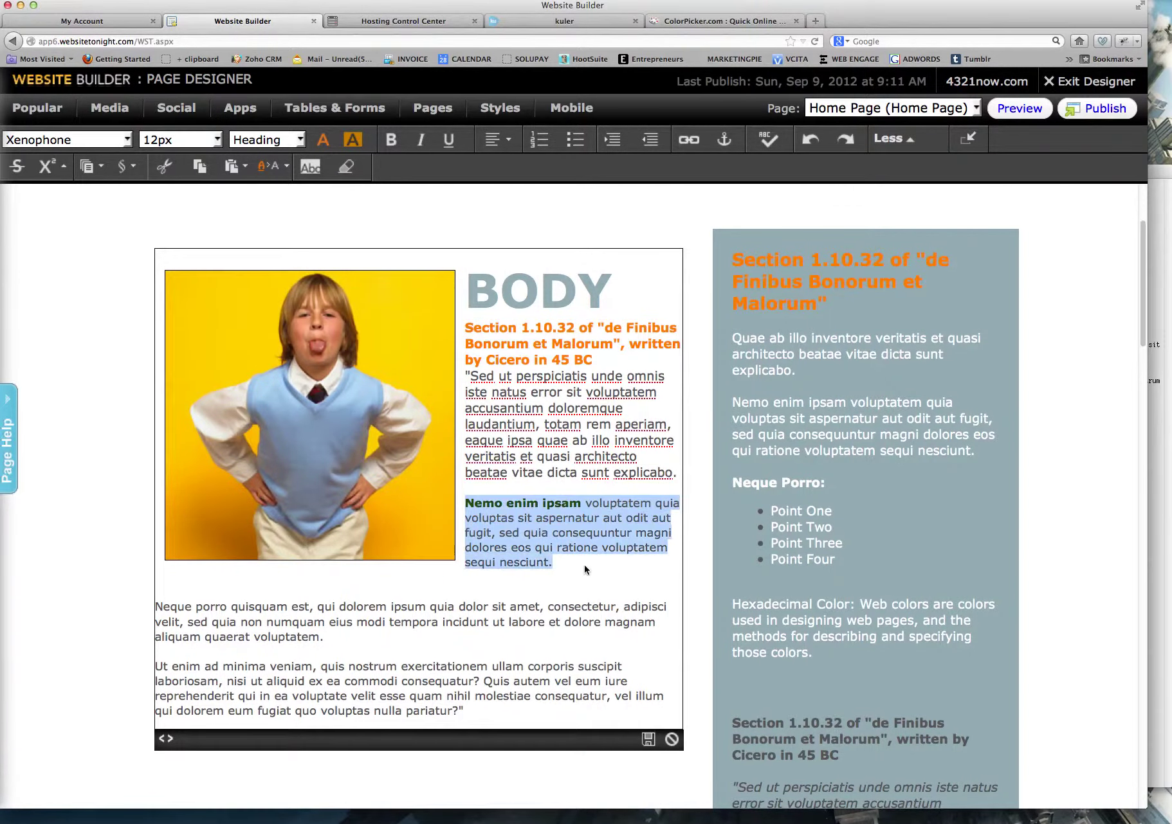
{"action": "left_click", "coordinate": [172, 138]}
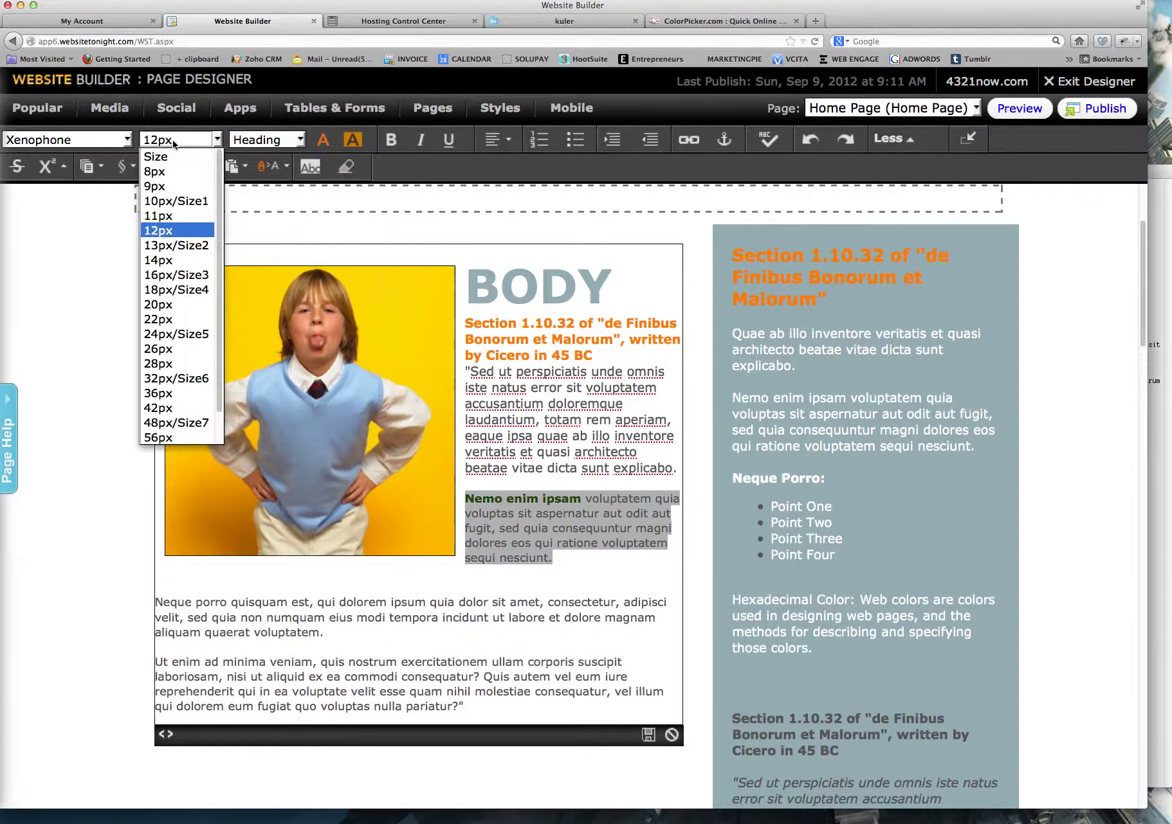
{"action": "left_click", "coordinate": [168, 248]}
{"action": "left_click", "coordinate": [182, 609]}
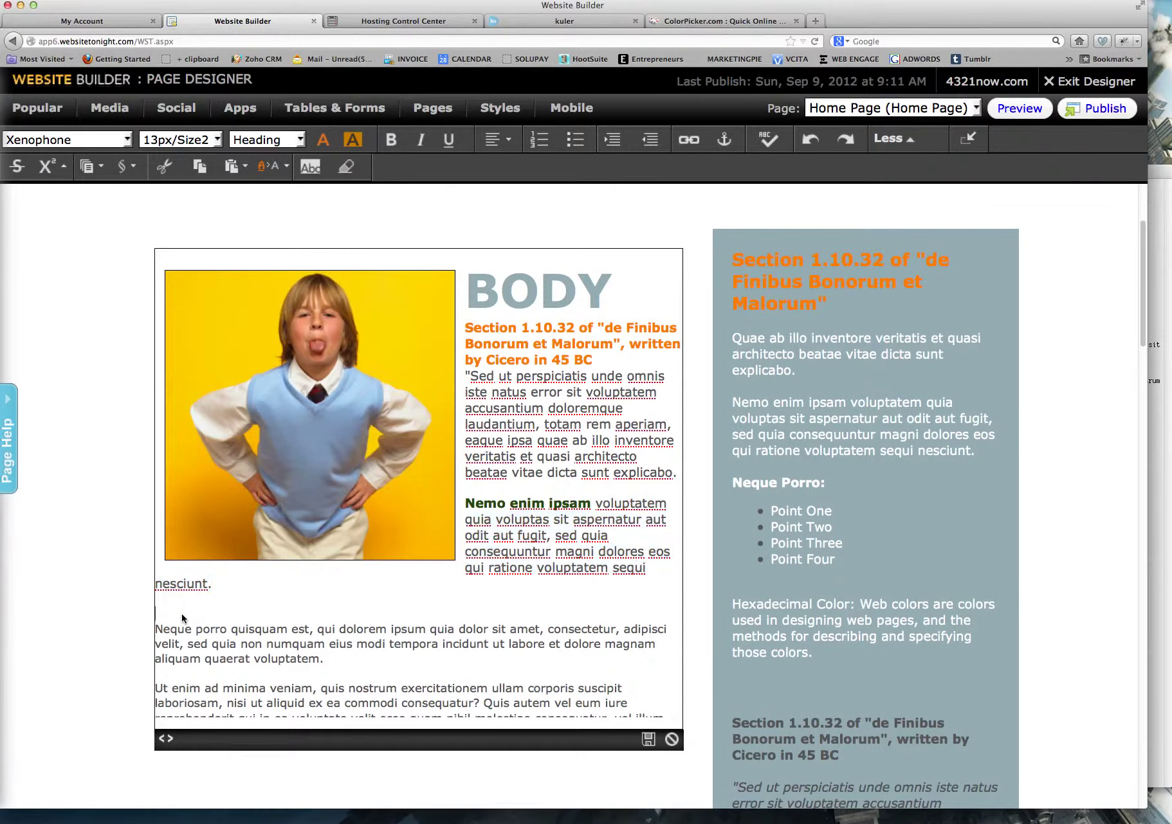
{"action": "key", "text": "BackSpace"}
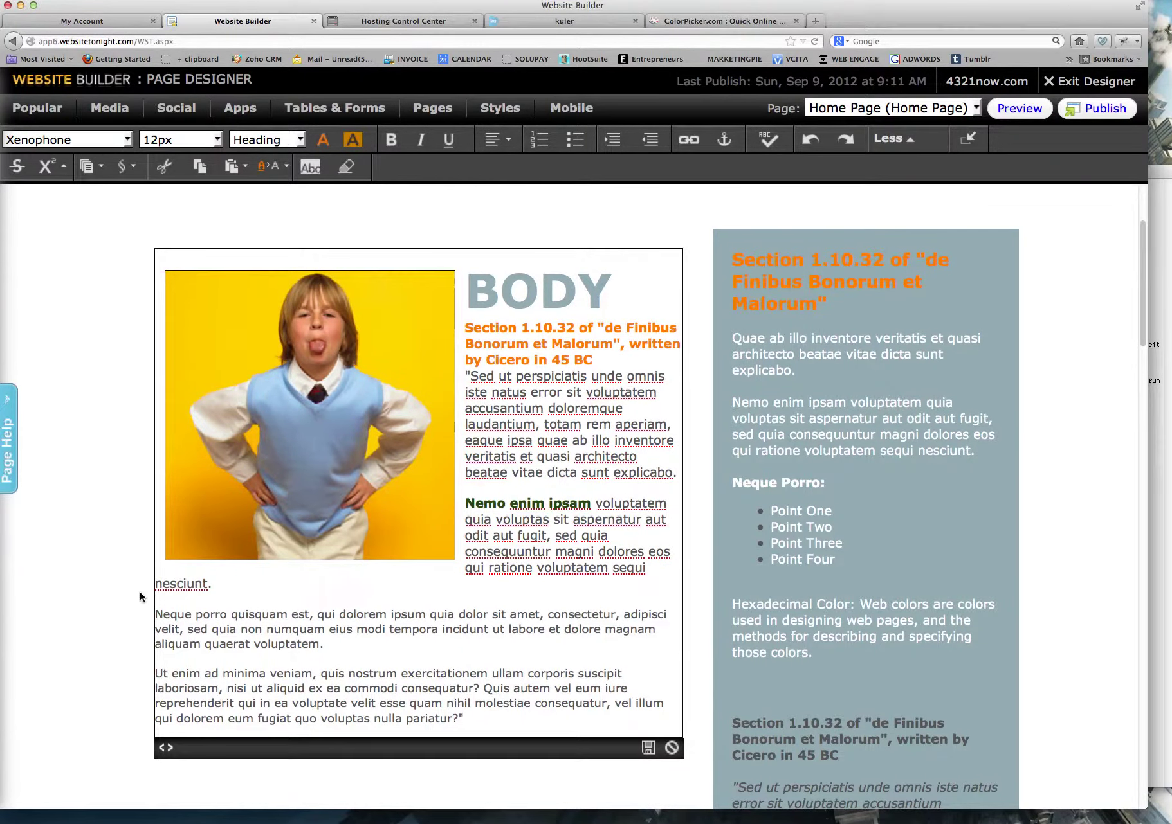
Set the "Neque porro" and "Ut enim ad minima" paragraphs to 13px/Size2.
{"action": "left_click_drag", "start_coordinate": [155, 613], "coordinate": [325, 640]}
{"action": "left_click", "coordinate": [218, 139]}
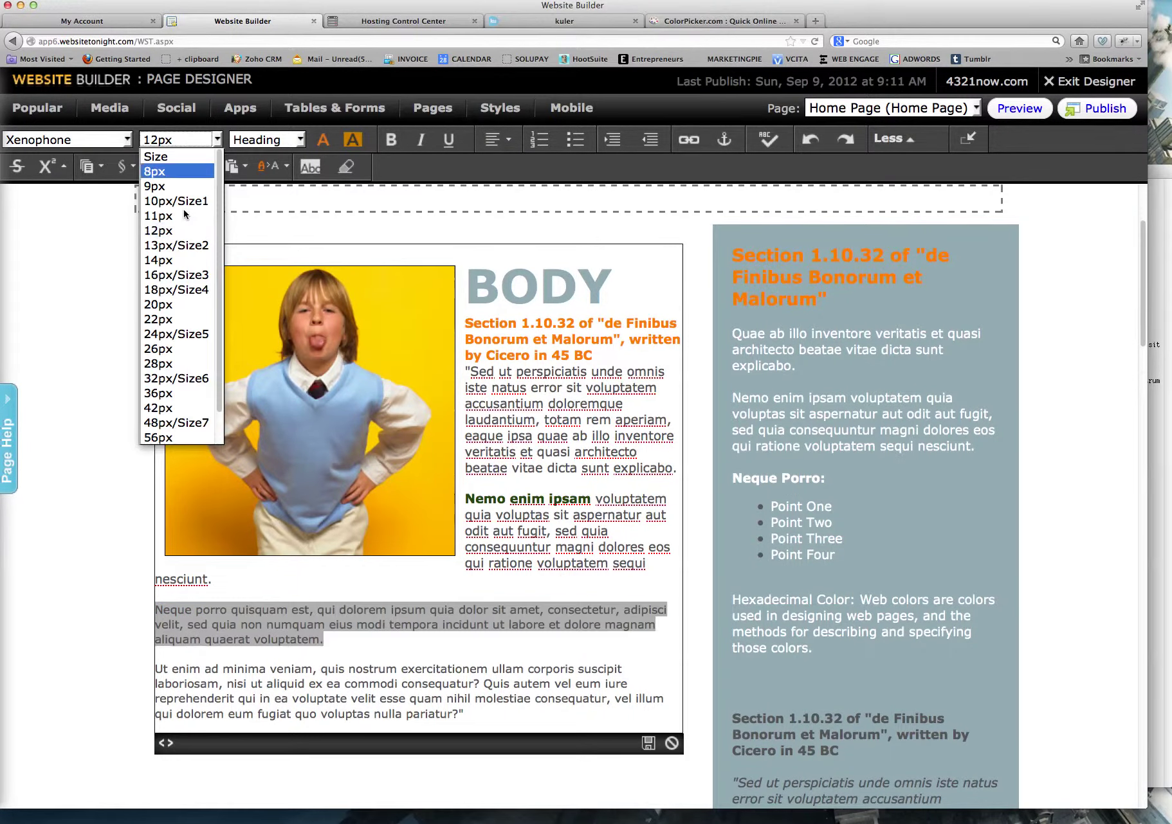
{"action": "left_click", "coordinate": [184, 248]}
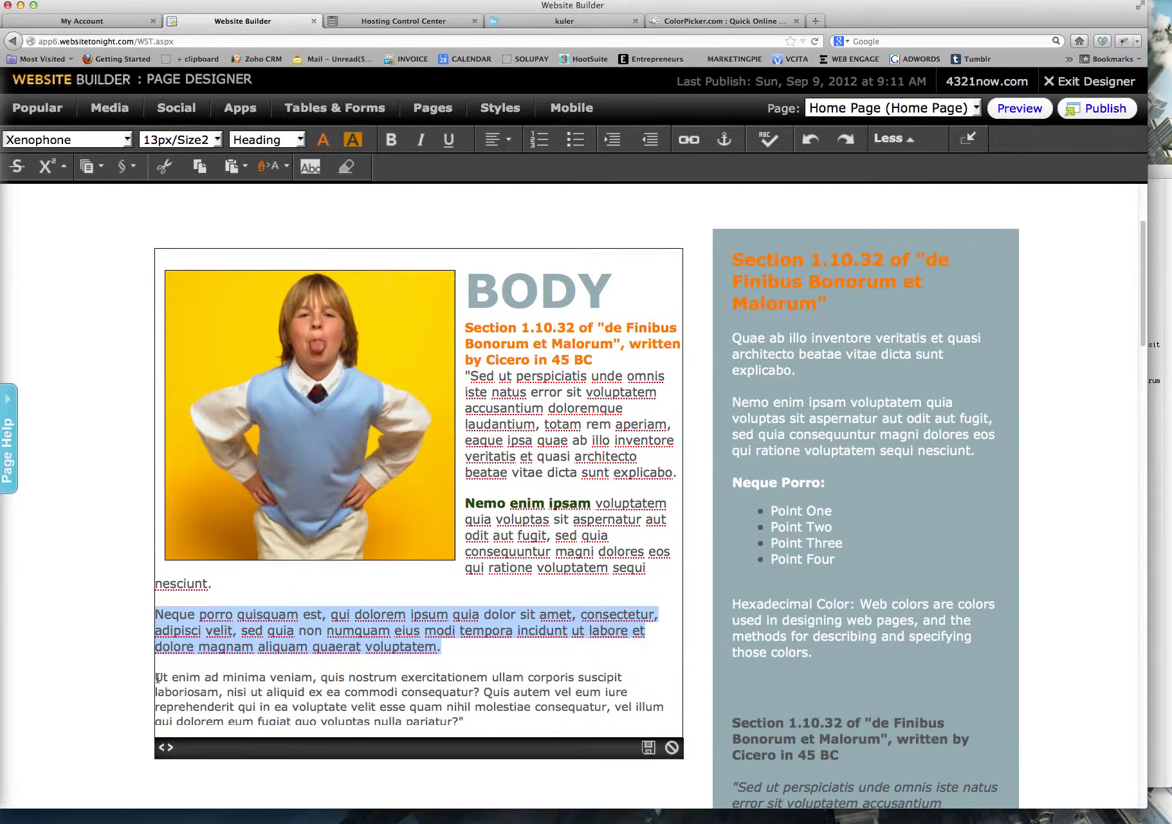
{"action": "left_click_drag", "start_coordinate": [156, 677], "coordinate": [466, 724]}
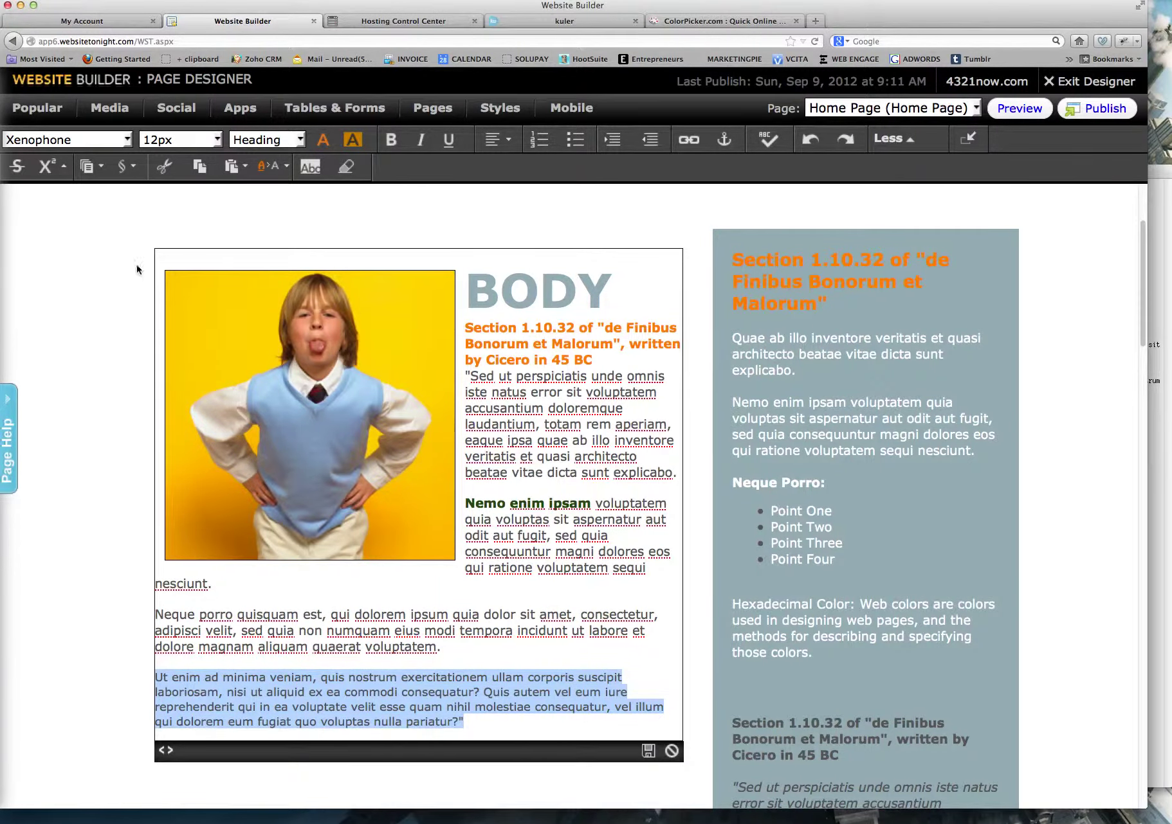
{"action": "left_click", "coordinate": [154, 144]}
{"action": "left_click", "coordinate": [175, 248]}
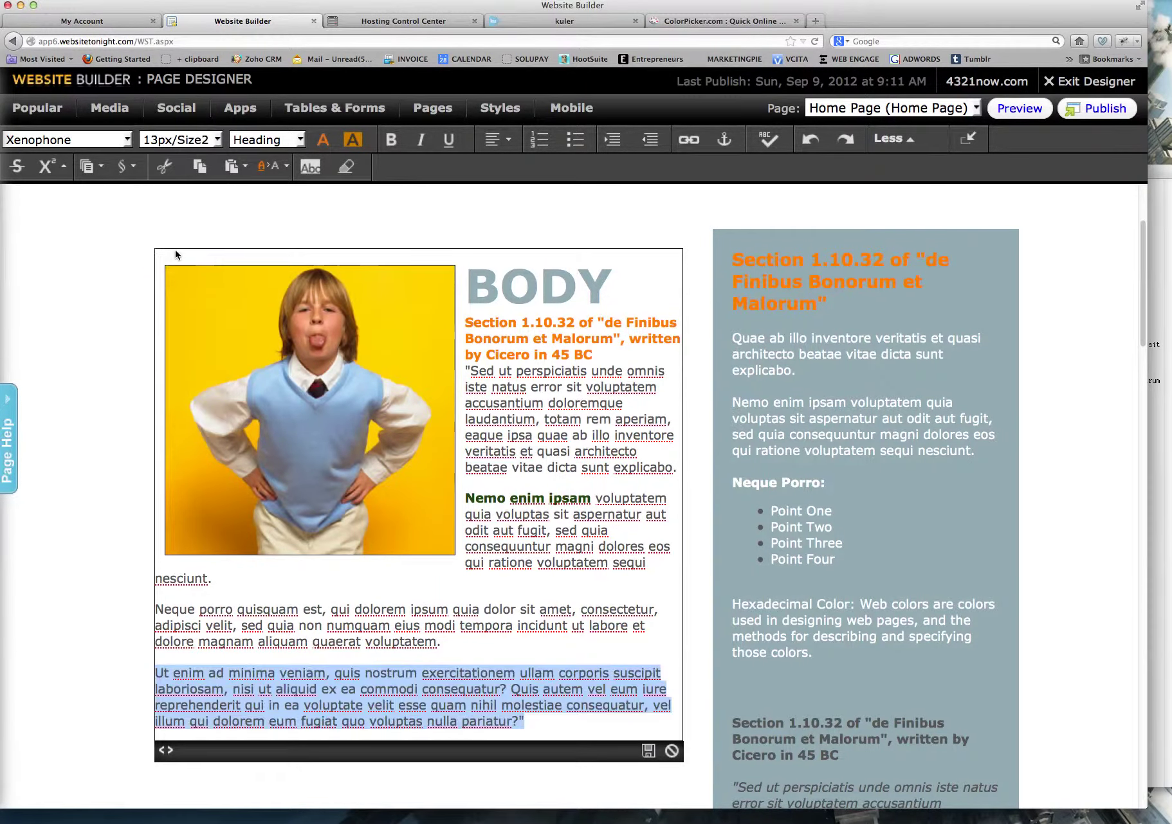
Set the body image's vertical padding to 30 px and save it without adding a copy to the Site Gallery.
{"action": "left_click", "coordinate": [434, 601]}
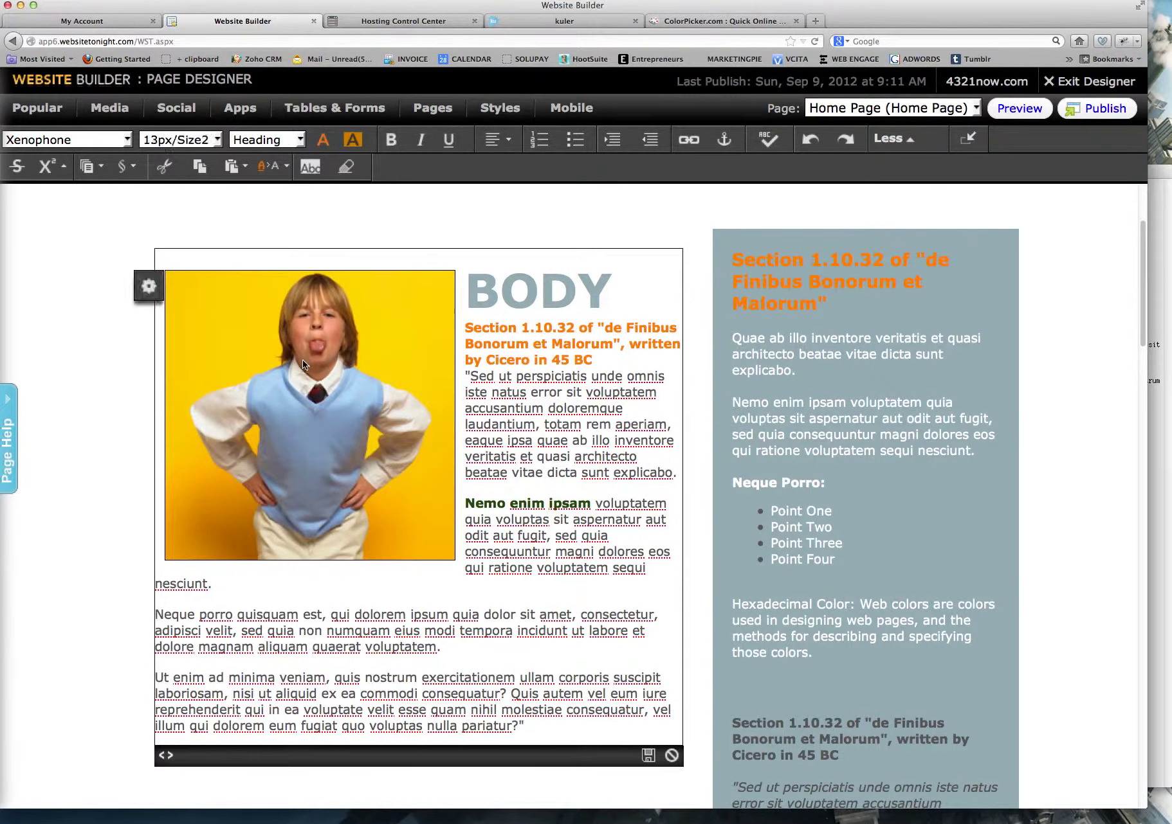
{"action": "left_click", "coordinate": [303, 359]}
{"action": "left_click", "coordinate": [151, 287]}
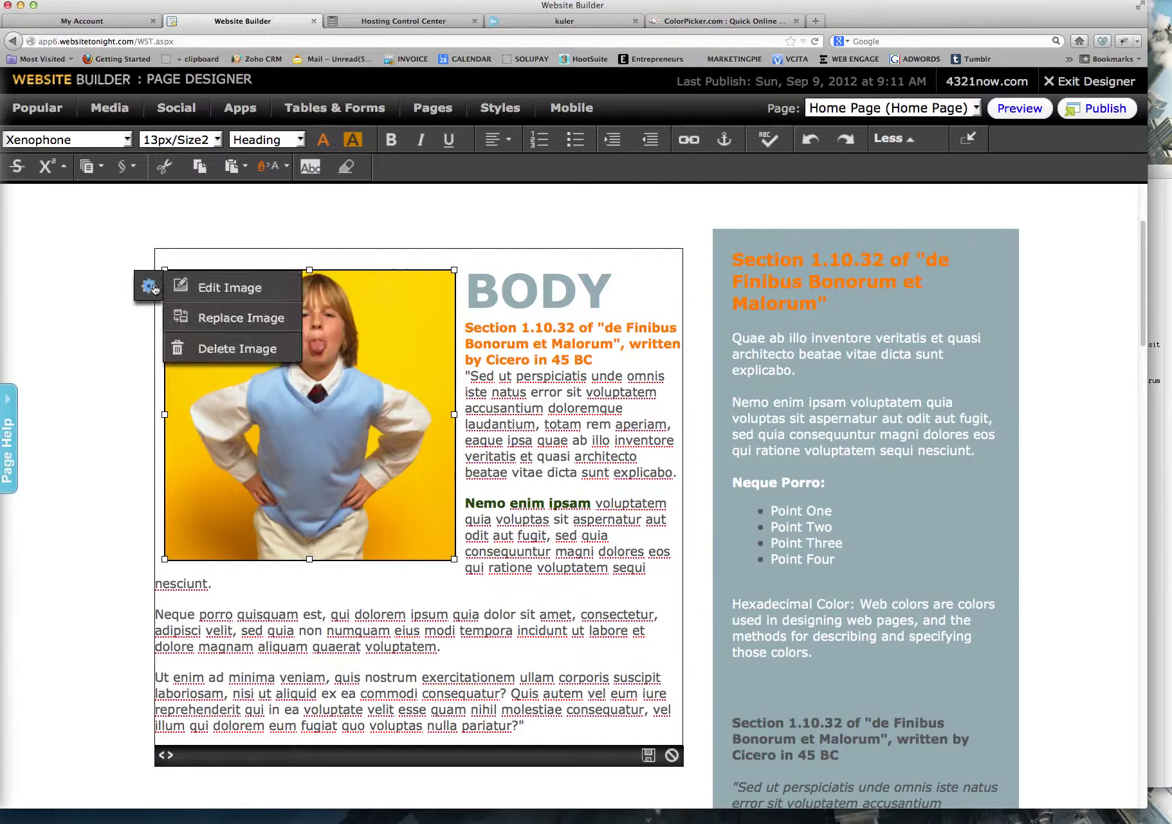
{"action": "left_click", "coordinate": [229, 288]}
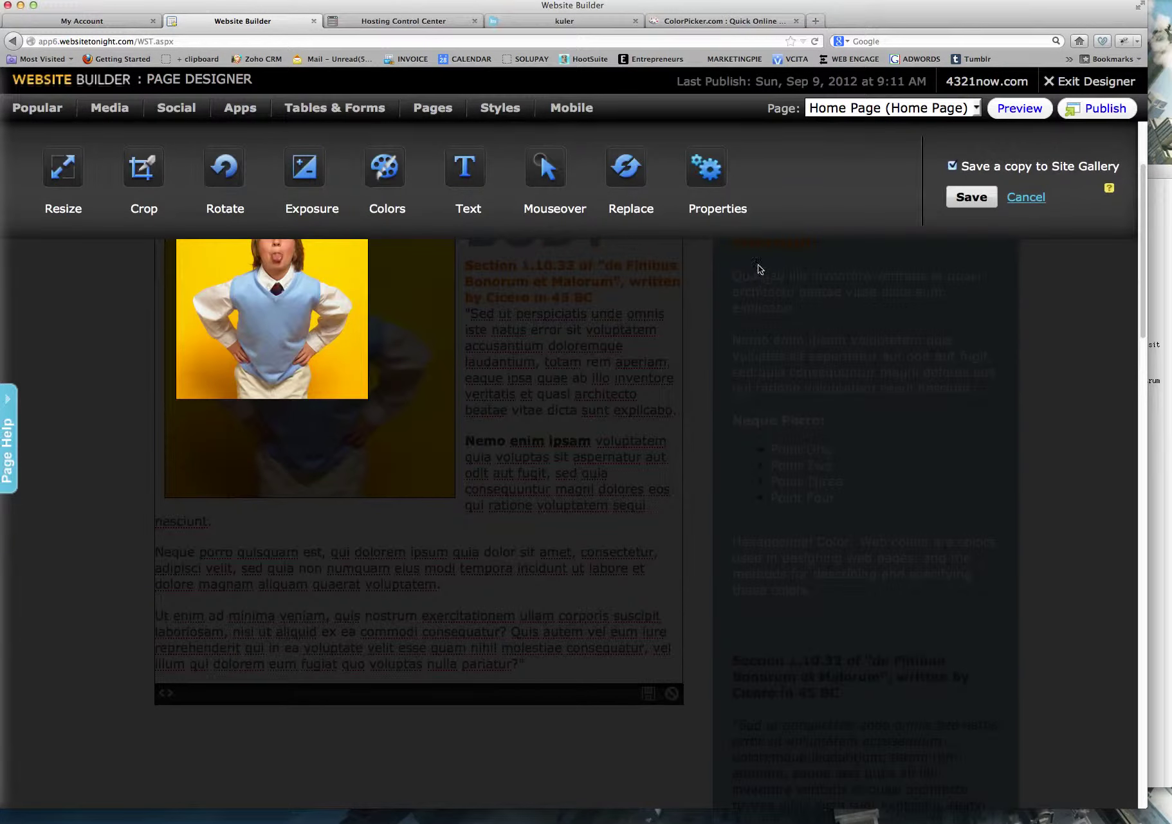
{"action": "left_click", "coordinate": [706, 168]}
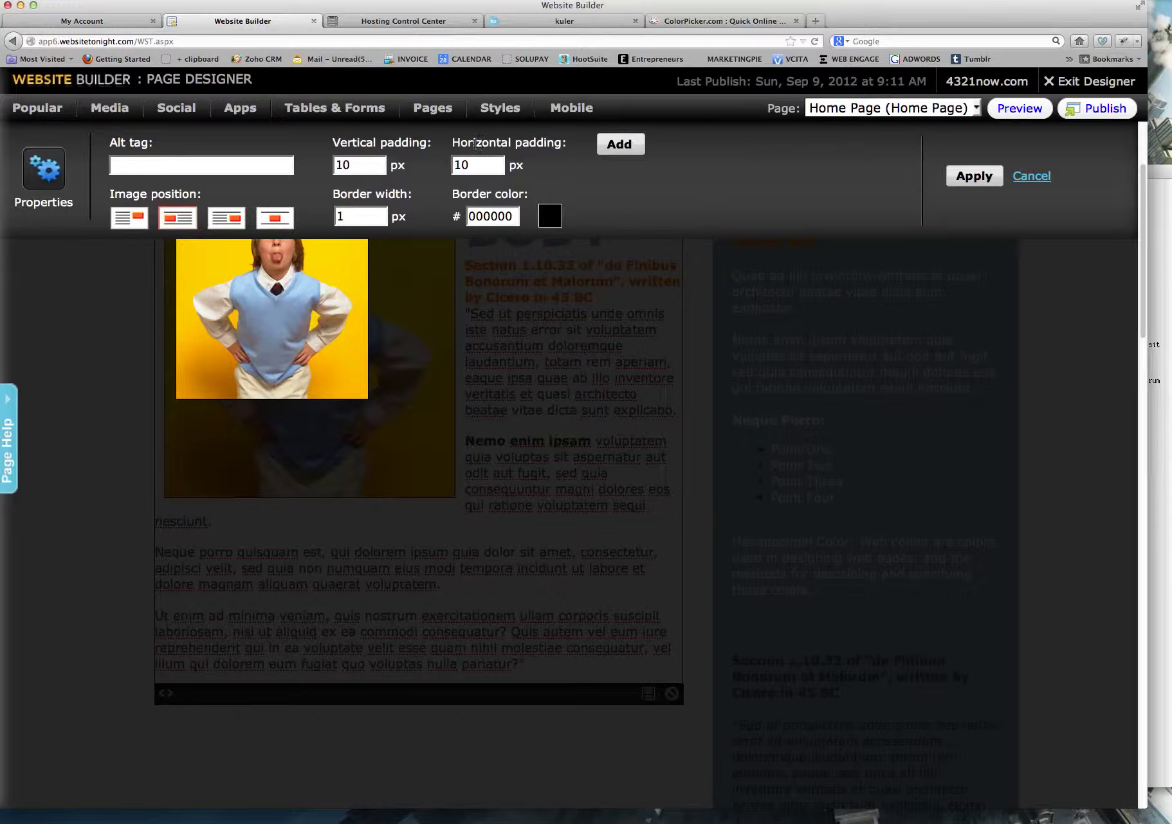
{"action": "double_click", "coordinate": [355, 165]}
{"action": "type", "text": "30"}
{"action": "left_click", "coordinate": [973, 176]}
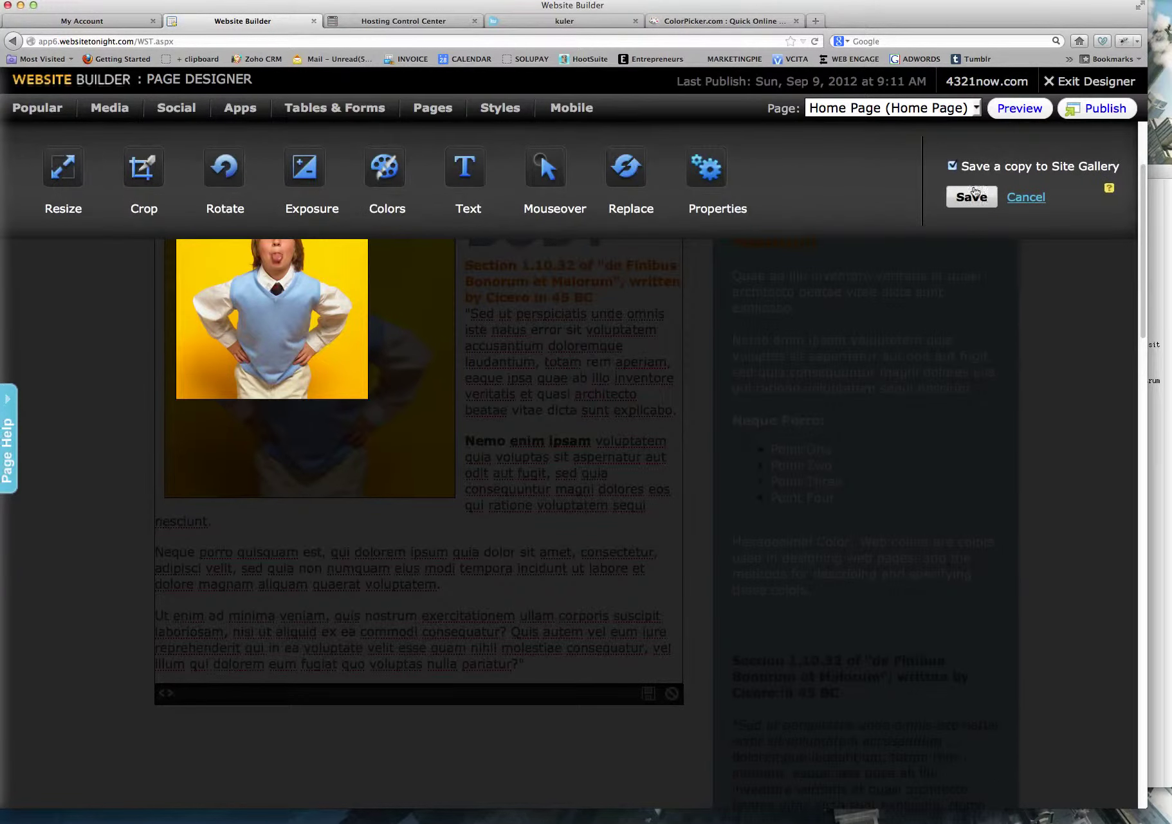
{"action": "left_click", "coordinate": [953, 166]}
{"action": "left_click", "coordinate": [971, 197]}
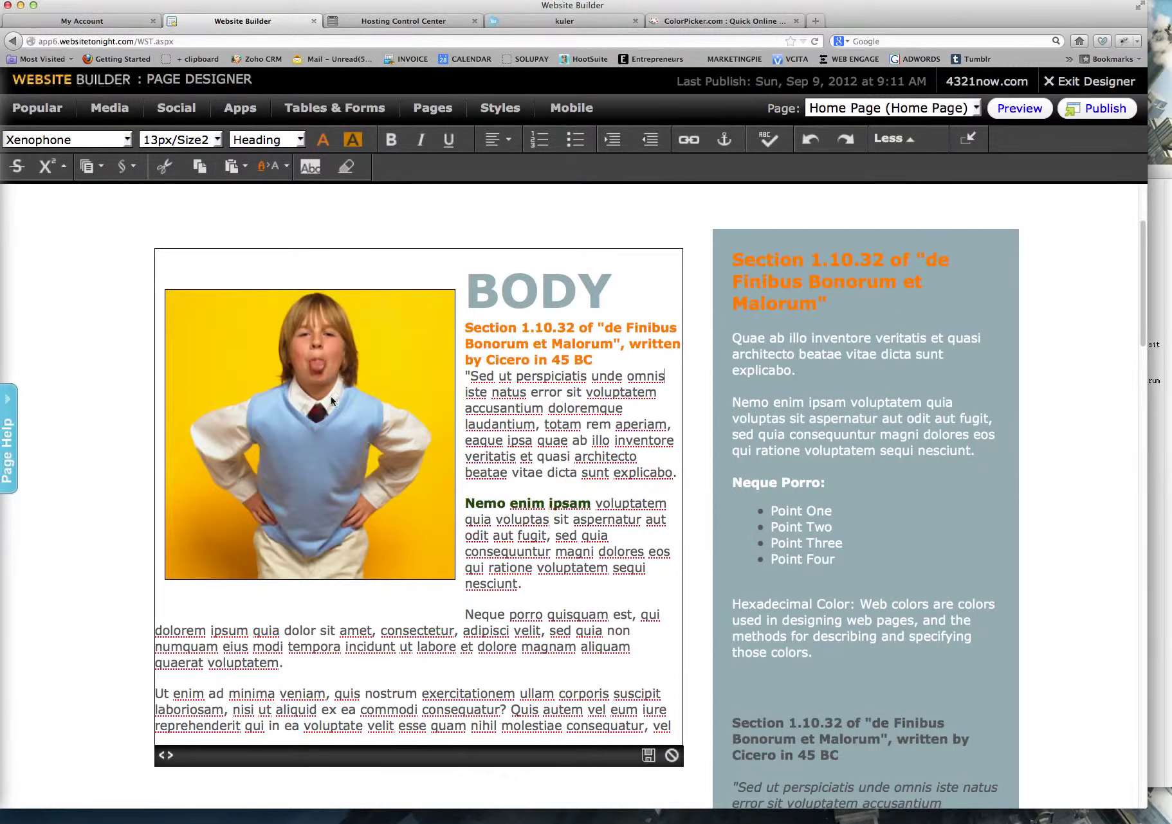
Set the body image's vertical padding to 25 px and save the image without a Site Gallery copy.
{"action": "left_click", "coordinate": [274, 397]}
{"action": "left_click", "coordinate": [148, 305]}
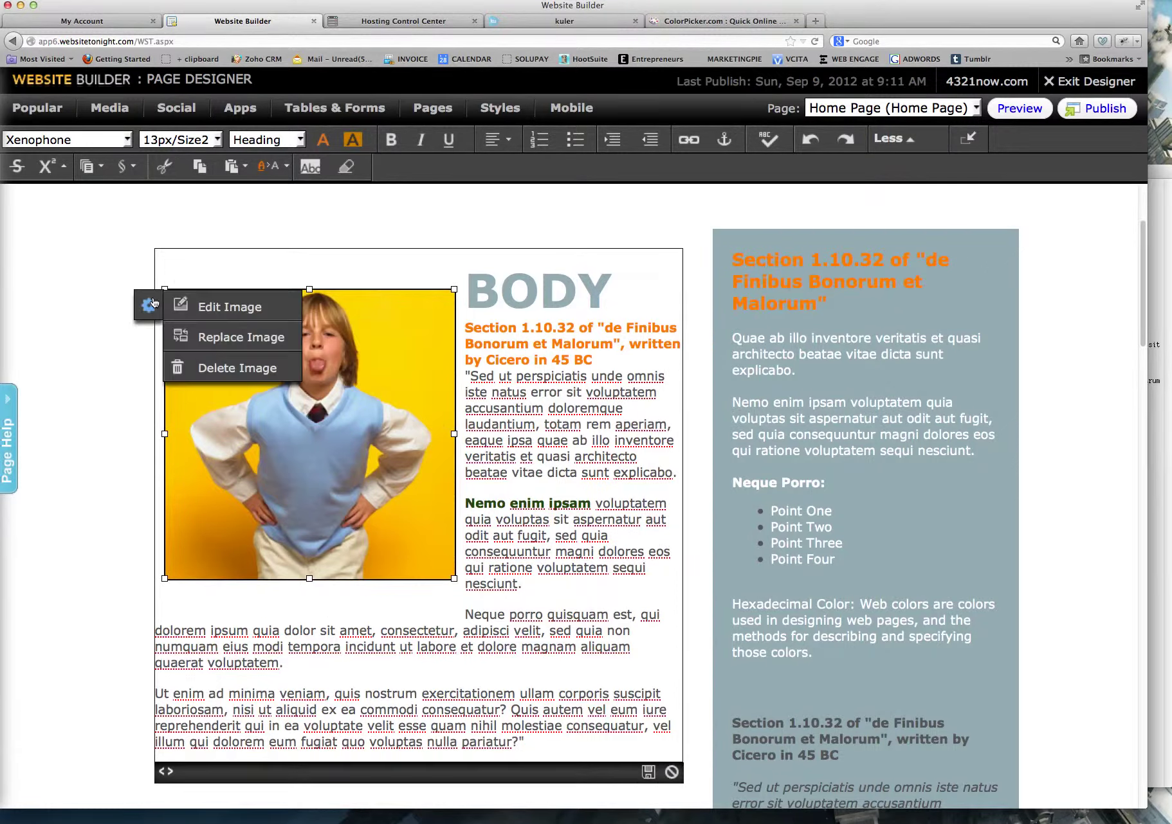
{"action": "left_click", "coordinate": [212, 309]}
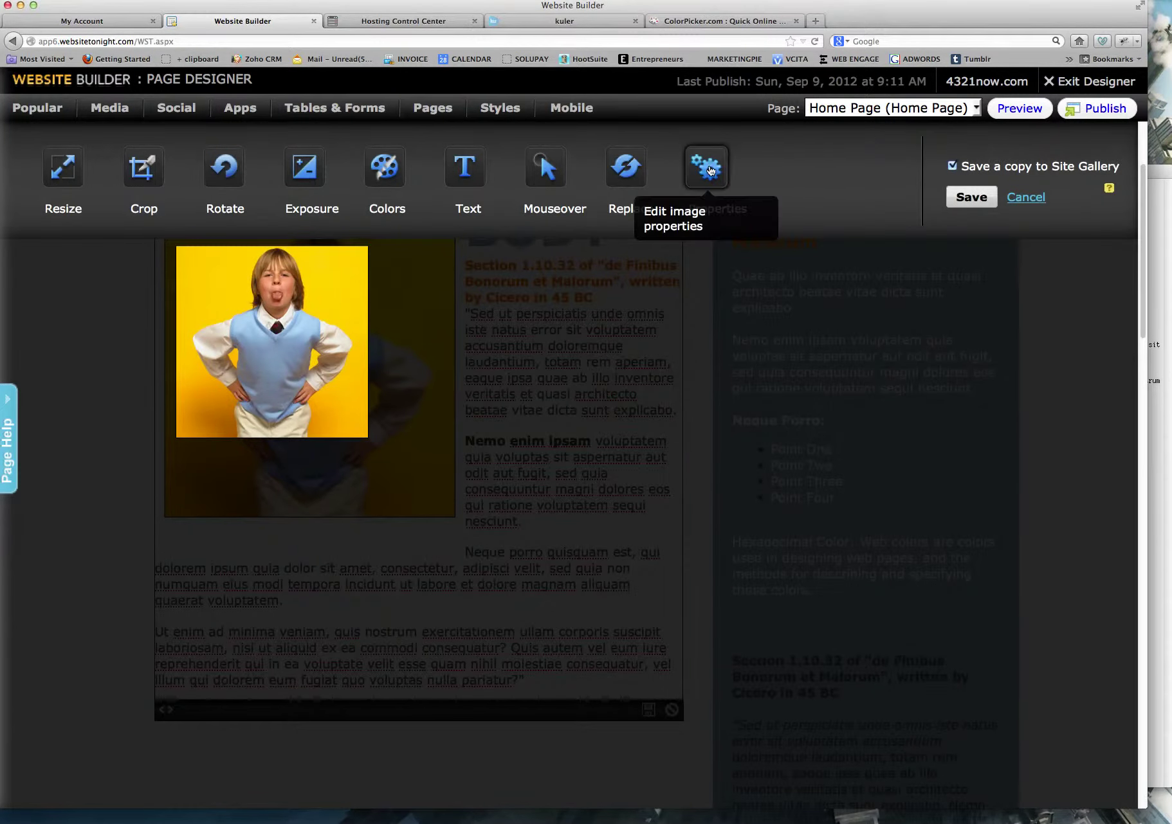
{"action": "left_click", "coordinate": [710, 171]}
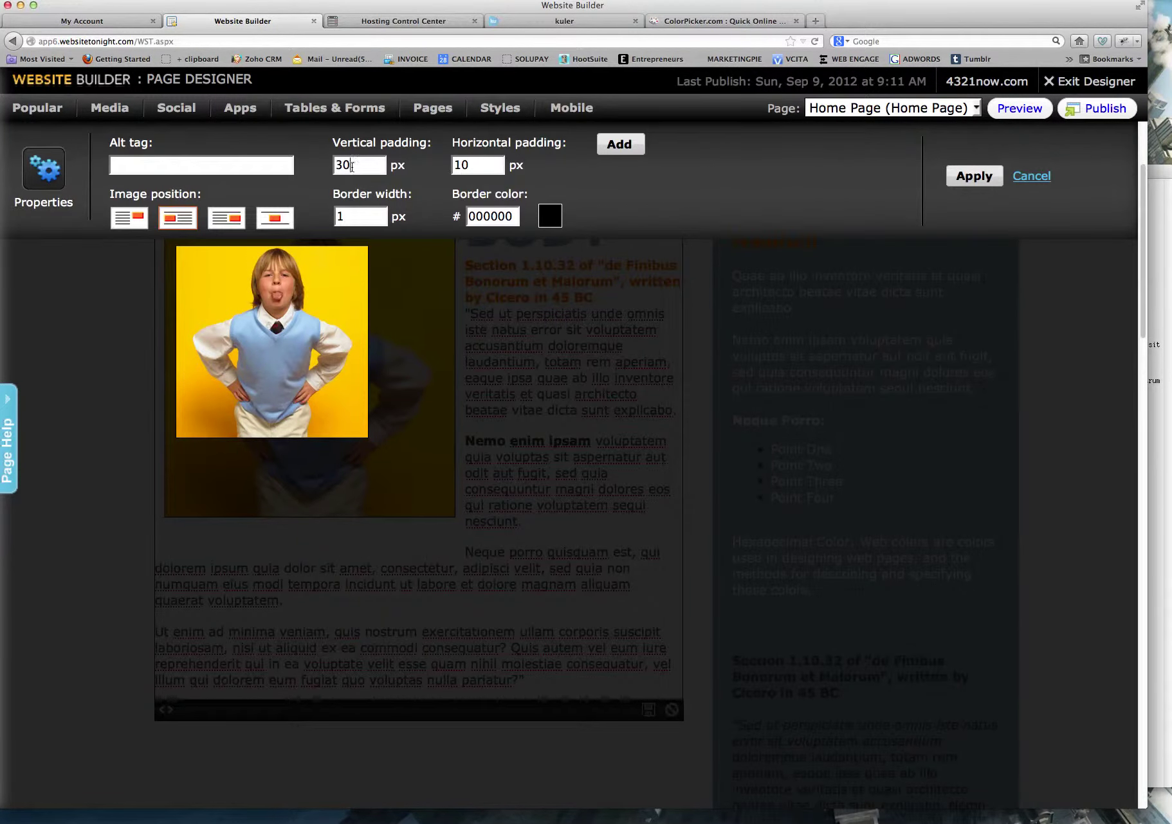
{"action": "left_click_drag", "start_coordinate": [352, 166], "coordinate": [332, 160]}
{"action": "type", "text": "25"}
{"action": "left_click", "coordinate": [982, 180]}
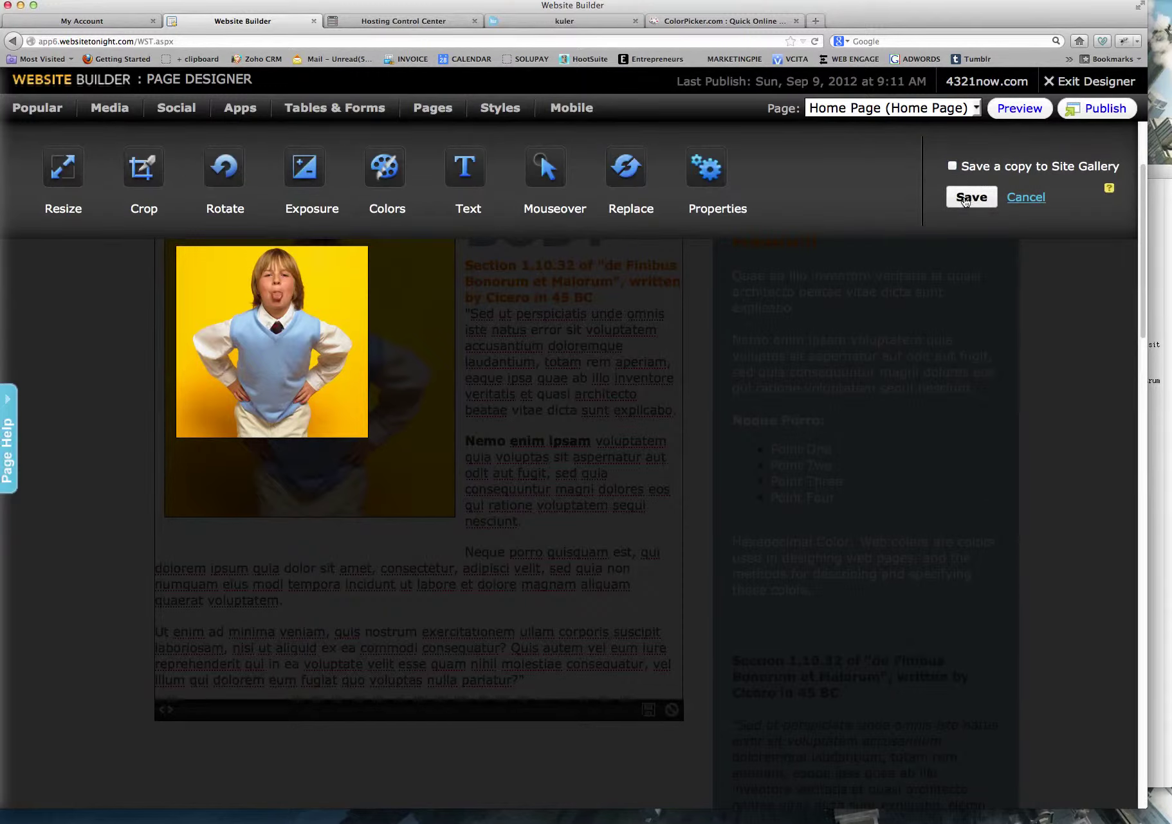
{"action": "left_click", "coordinate": [971, 197]}
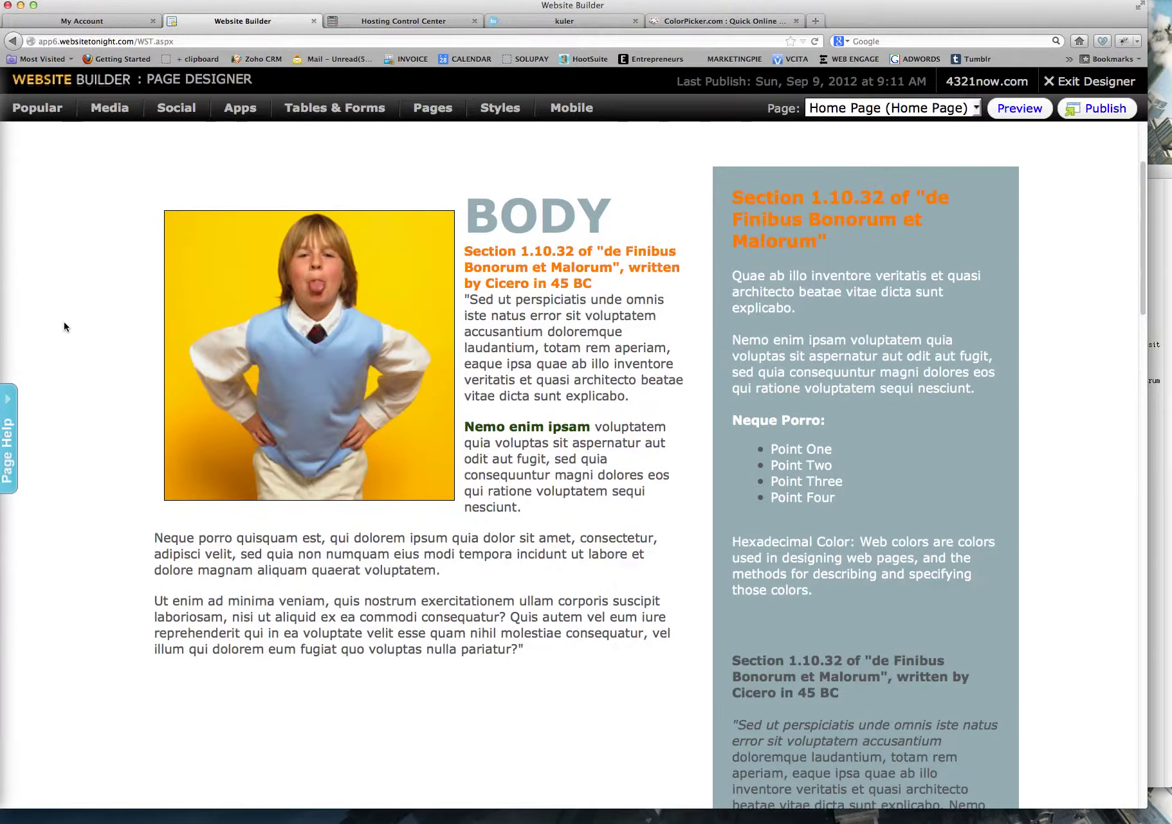
Change the body image's position so that text wraps to the left of it, and save the change.
{"action": "mouse_move", "coordinate": [526, 480]}
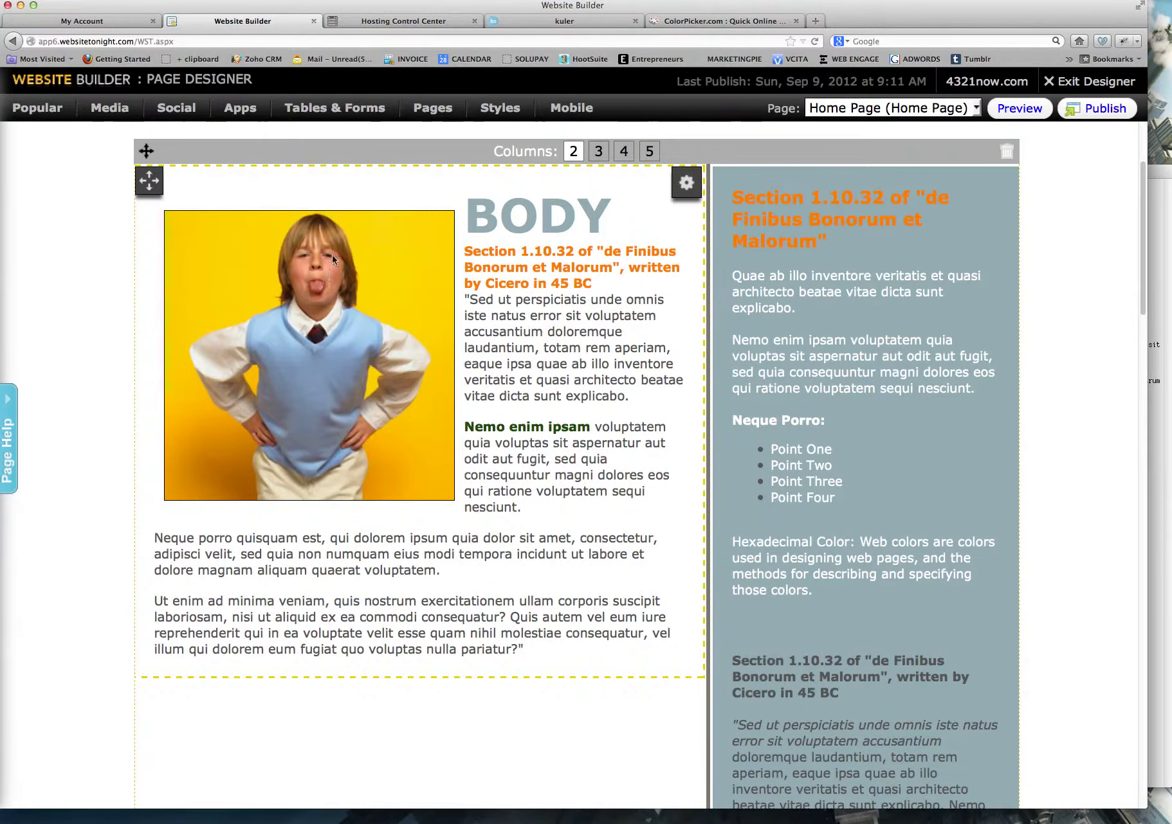
{"action": "left_click", "coordinate": [310, 328]}
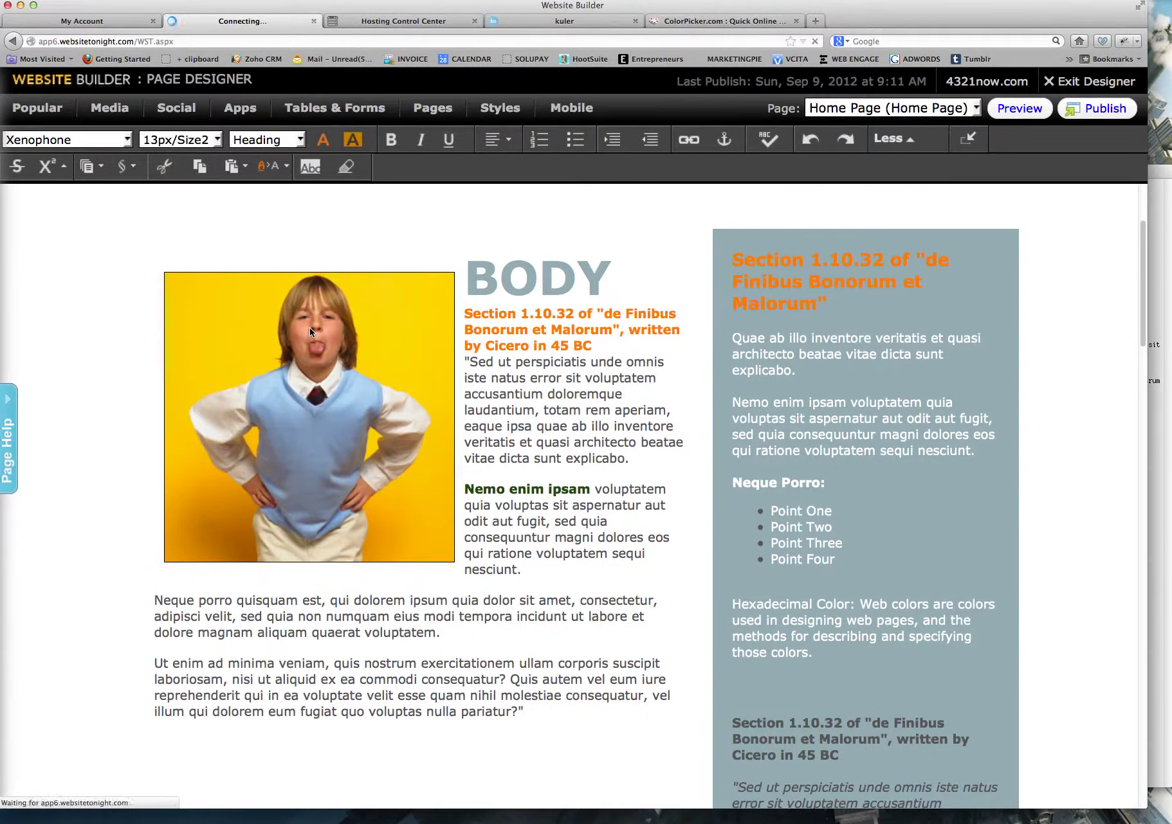
{"action": "left_click", "coordinate": [322, 413]}
{"action": "left_click", "coordinate": [149, 300]}
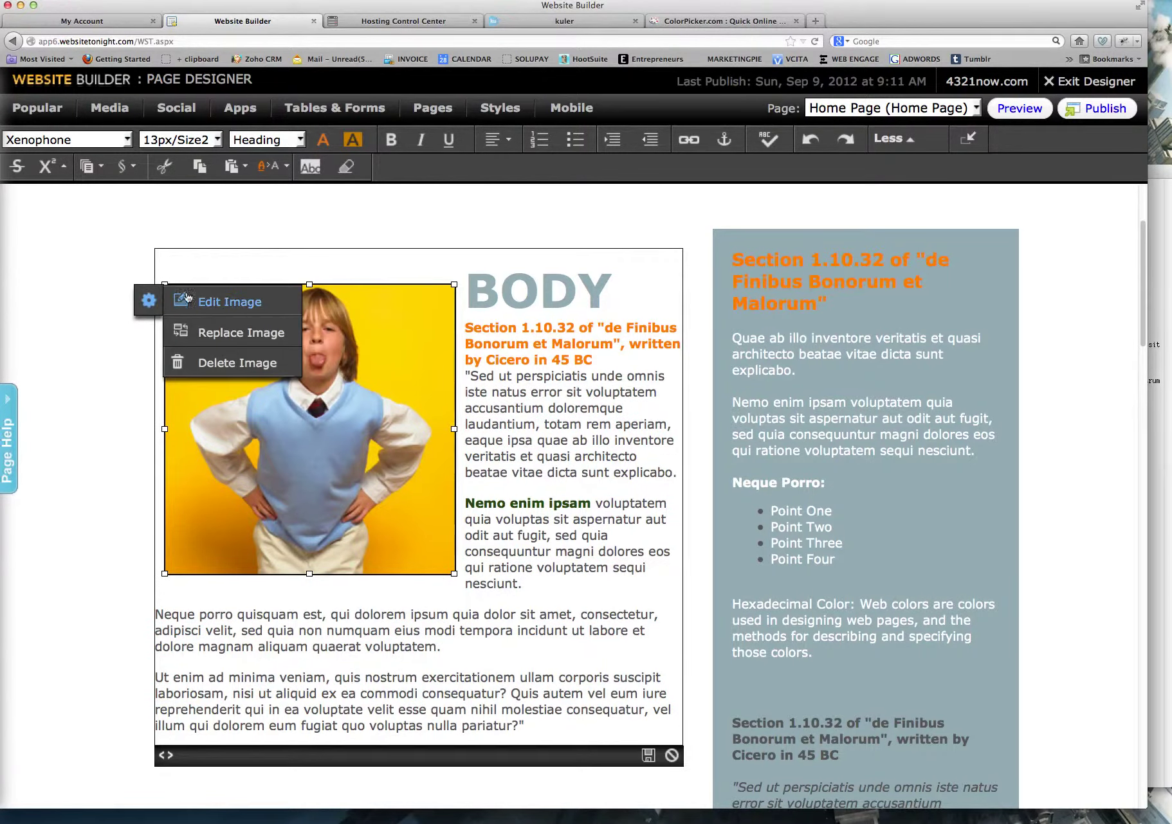
{"action": "double_click", "coordinate": [221, 303]}
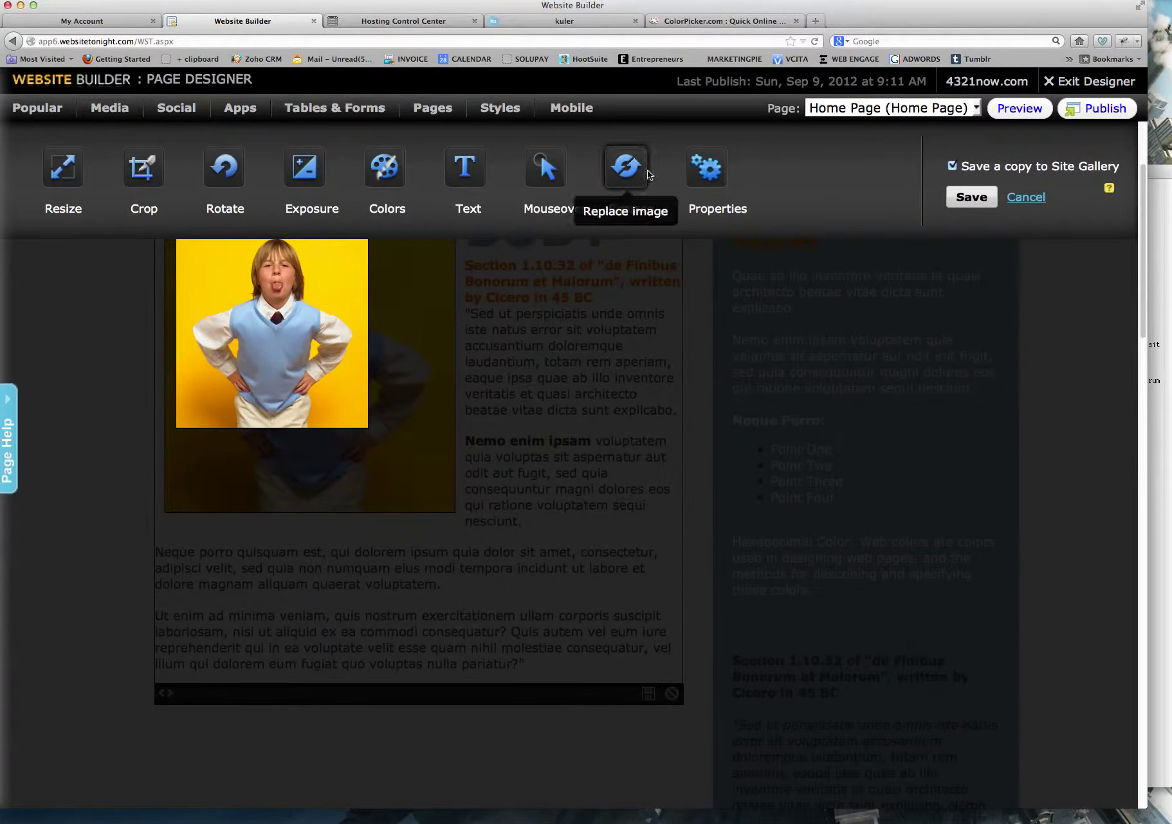
{"action": "left_click", "coordinate": [705, 165]}
{"action": "left_click", "coordinate": [227, 219]}
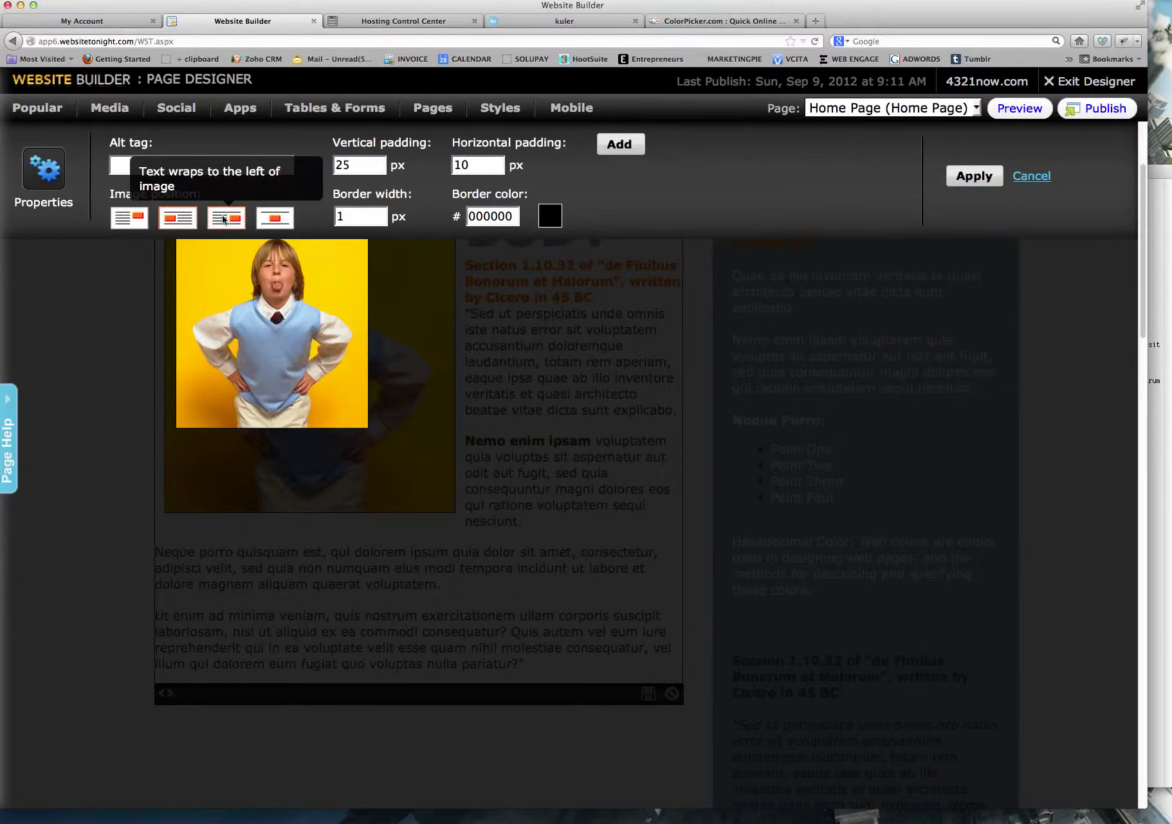
{"action": "left_click", "coordinate": [974, 176]}
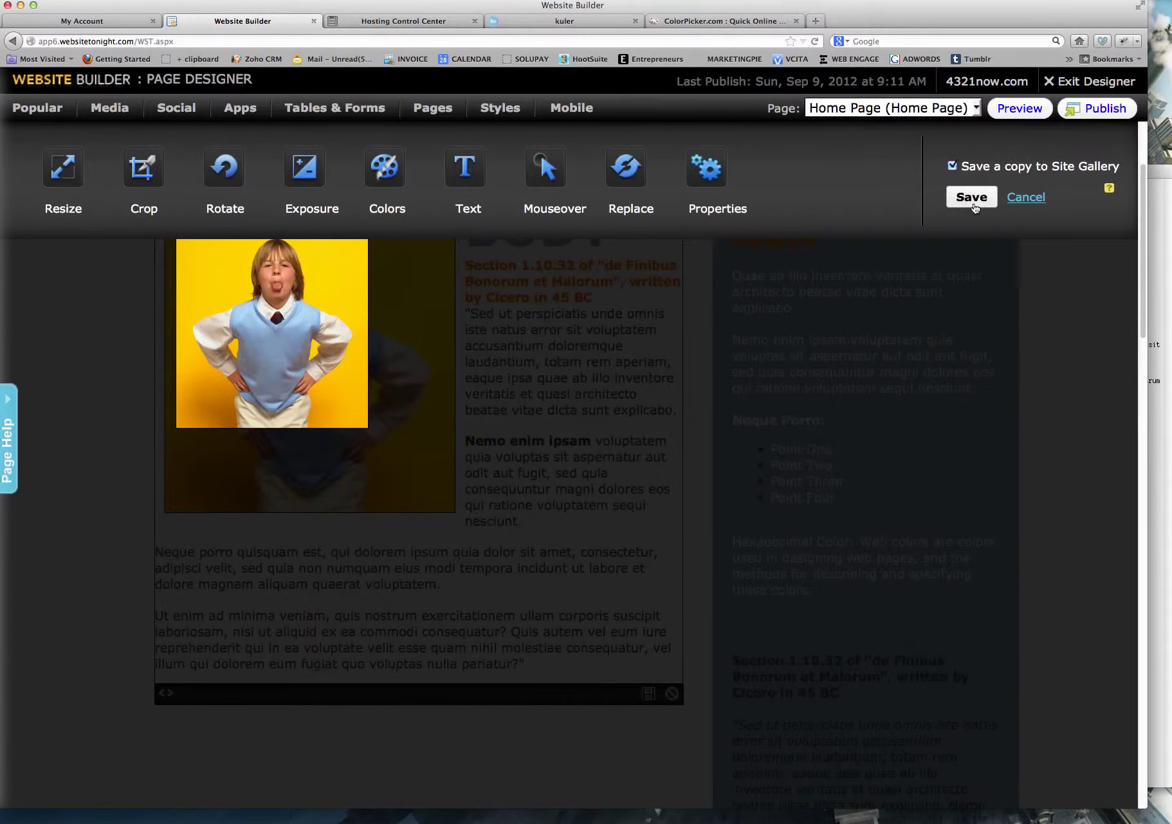
{"action": "left_click", "coordinate": [978, 199]}
{"action": "left_click", "coordinate": [977, 198]}
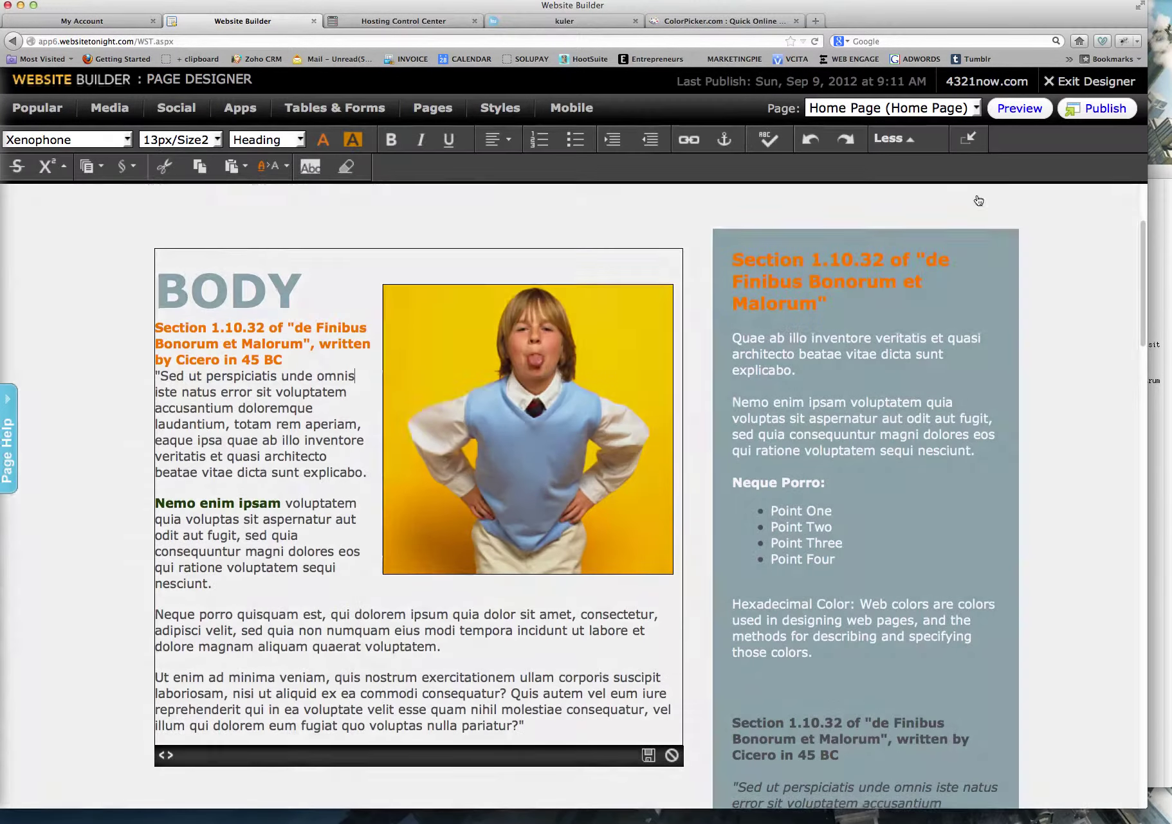
{"action": "mouse_move", "coordinate": [978, 200]}
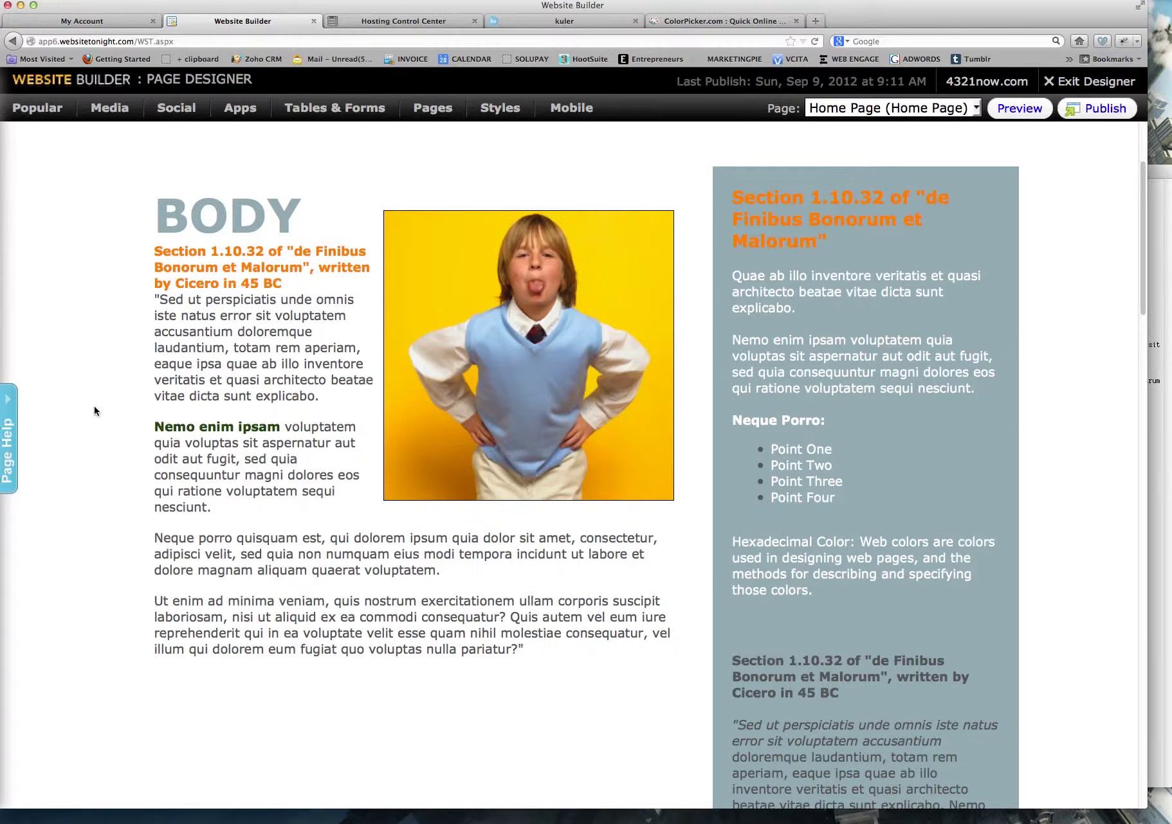
{"action": "mouse_move", "coordinate": [402, 407]}
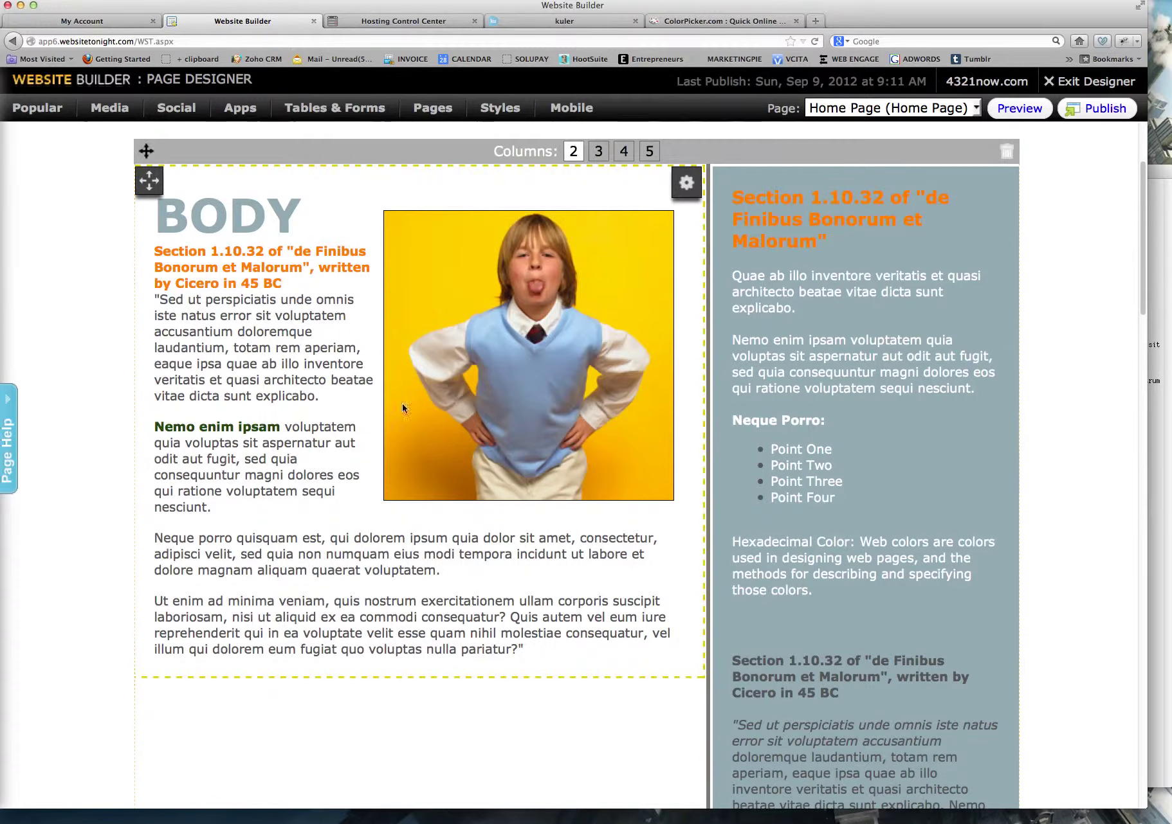